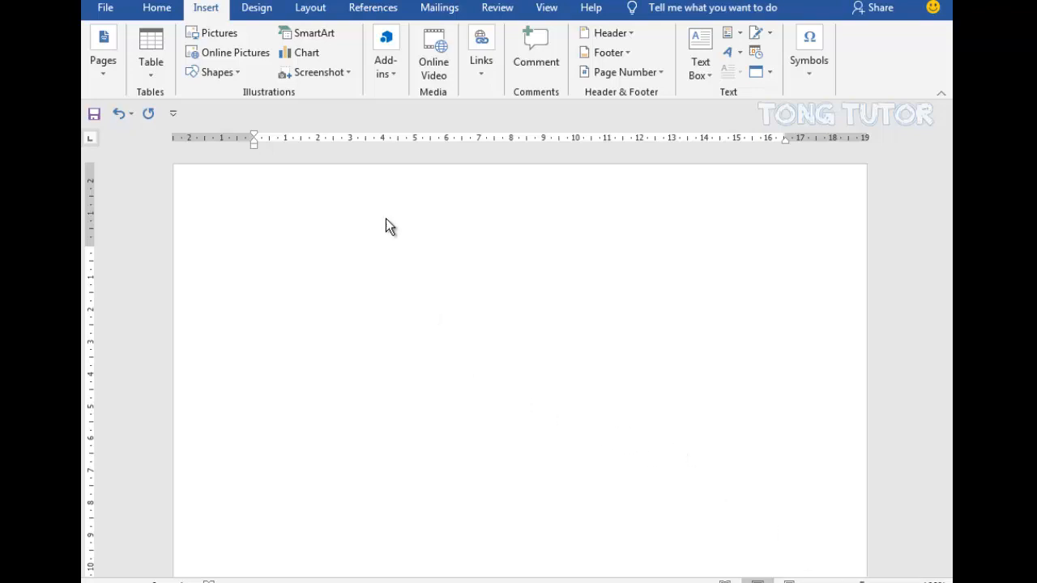
Set the page size of the blank document to A4 (21 cm x 29.7 cm).
click(306, 9)
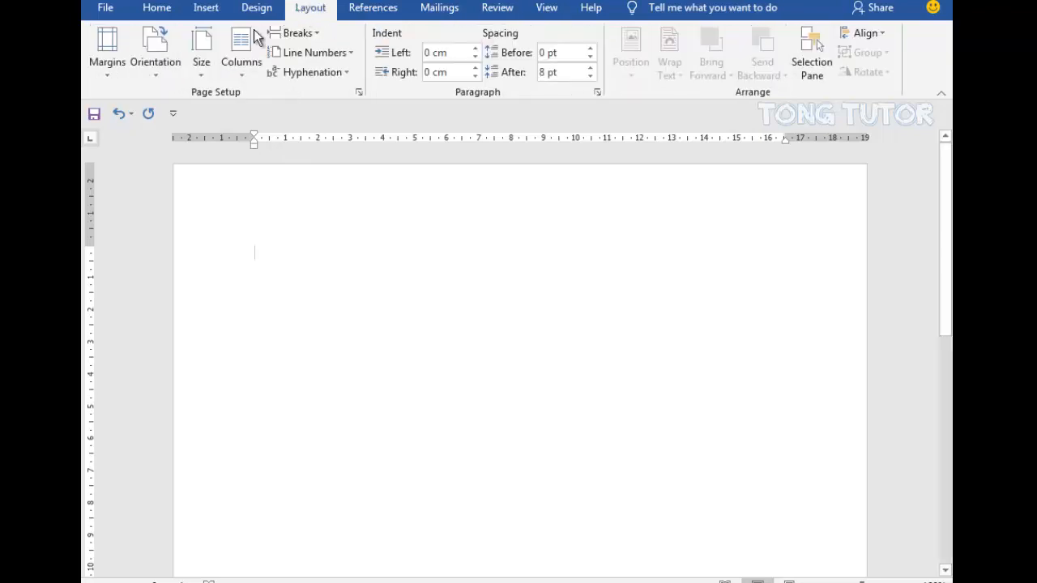
click(196, 65)
drag(382, 217, 384, 111)
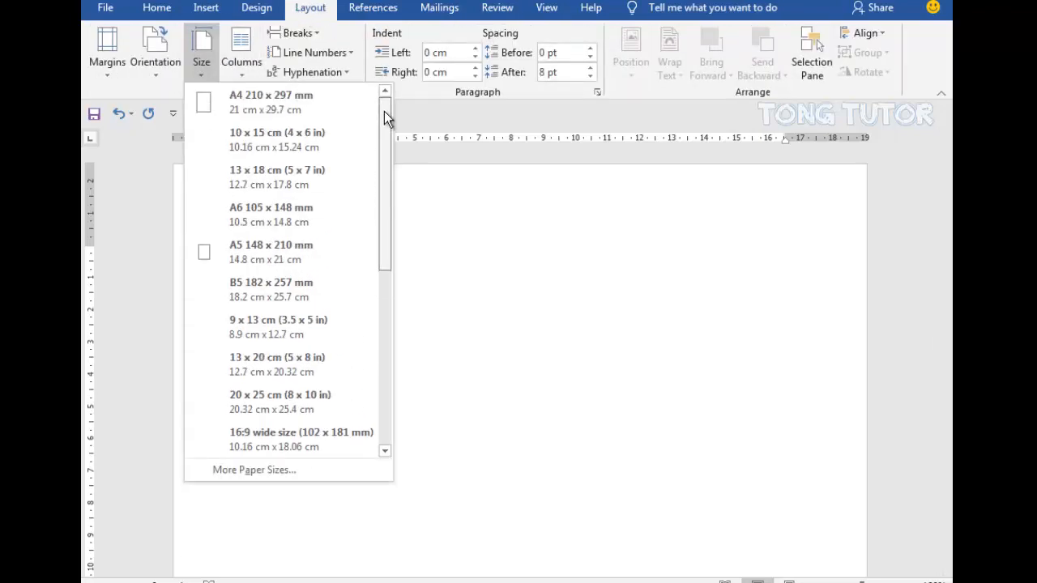
click(369, 112)
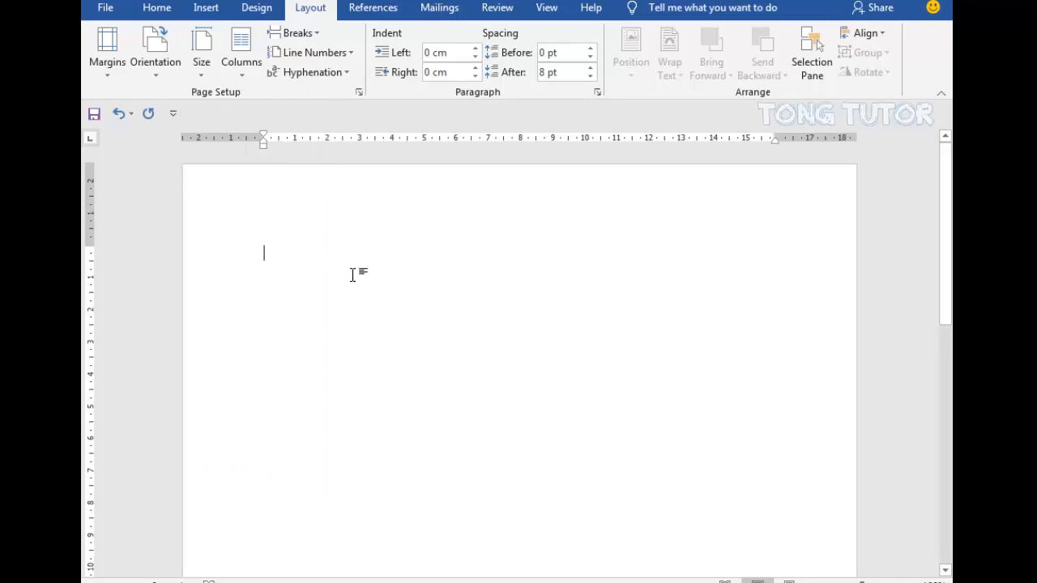
Write the title "Belajar Menyisipkan Gambar", "&" and "Crop Gambar" on three lines and center all of them.
text(Belajar )
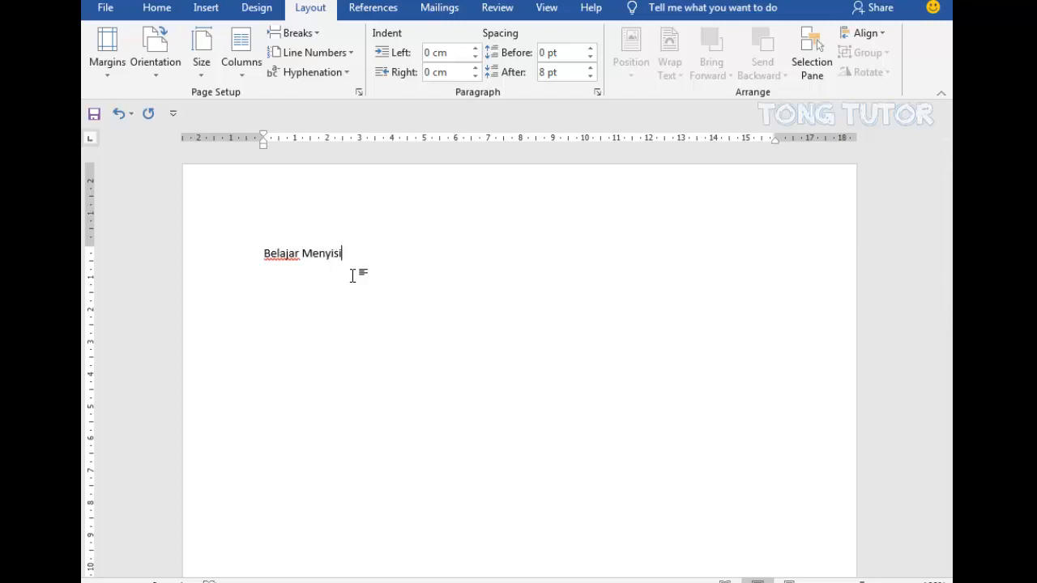
text(Menyisipkan Gambar)
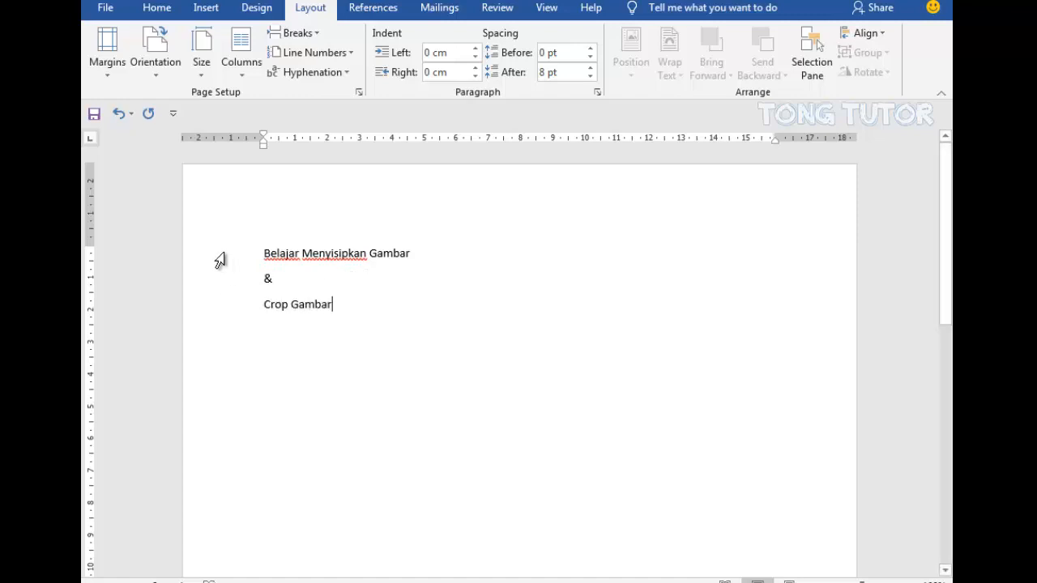
drag(219, 255, 225, 316)
click(157, 9)
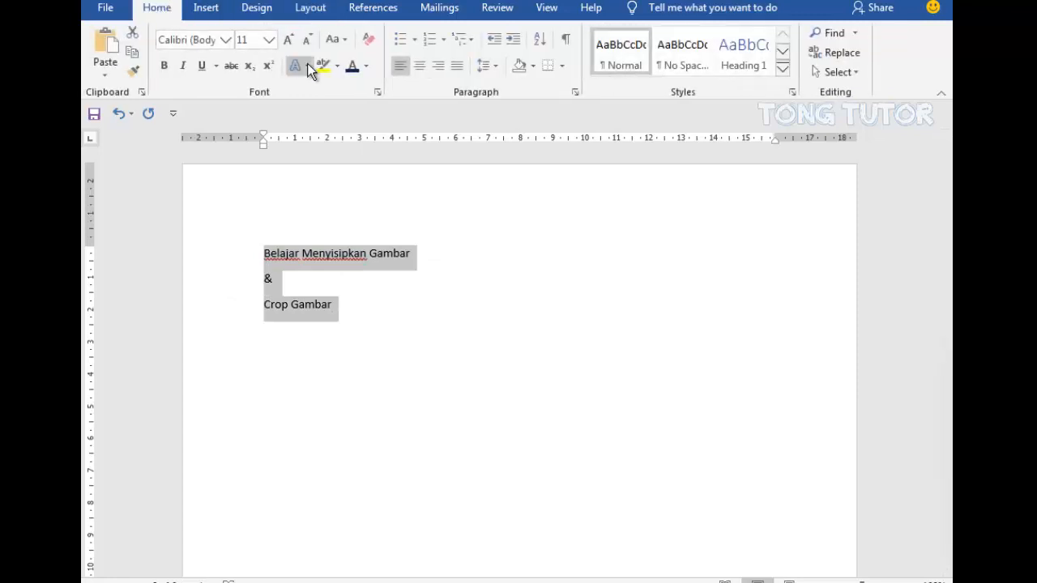
click(419, 66)
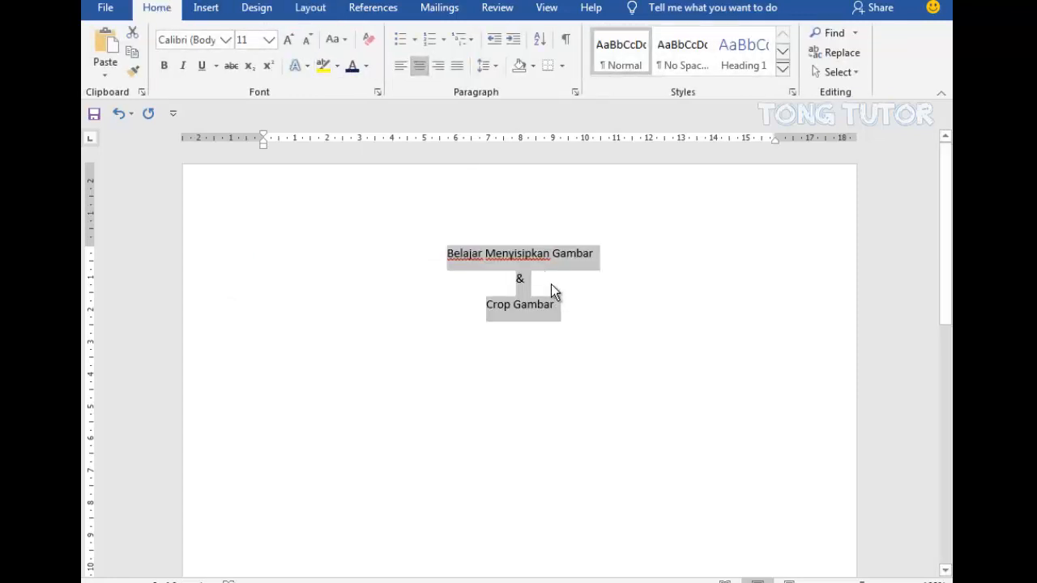
Set the three title lines to single line spacing and remove the space after each paragraph.
right_click(535, 271)
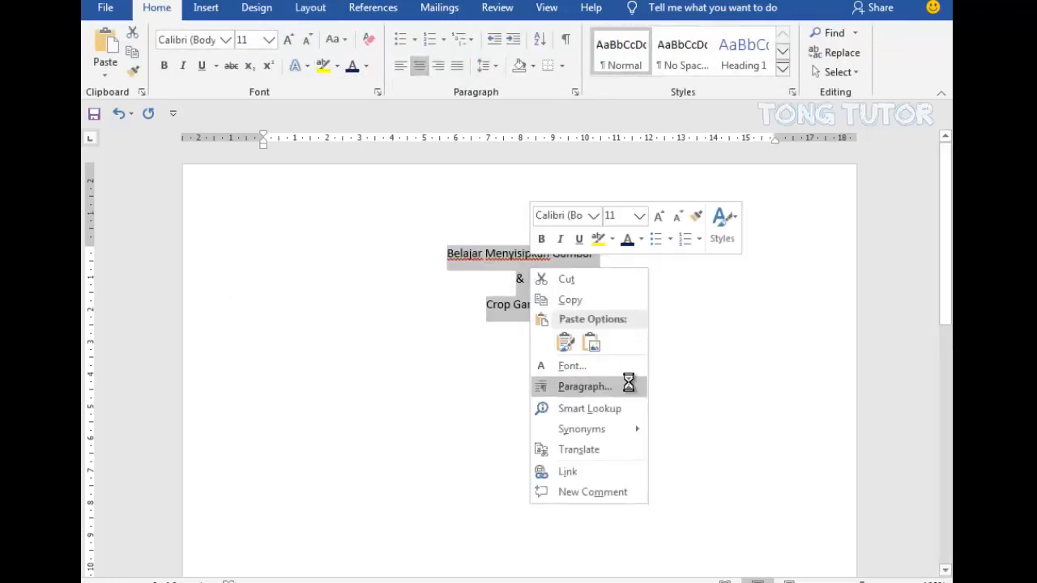
click(629, 386)
click(610, 318)
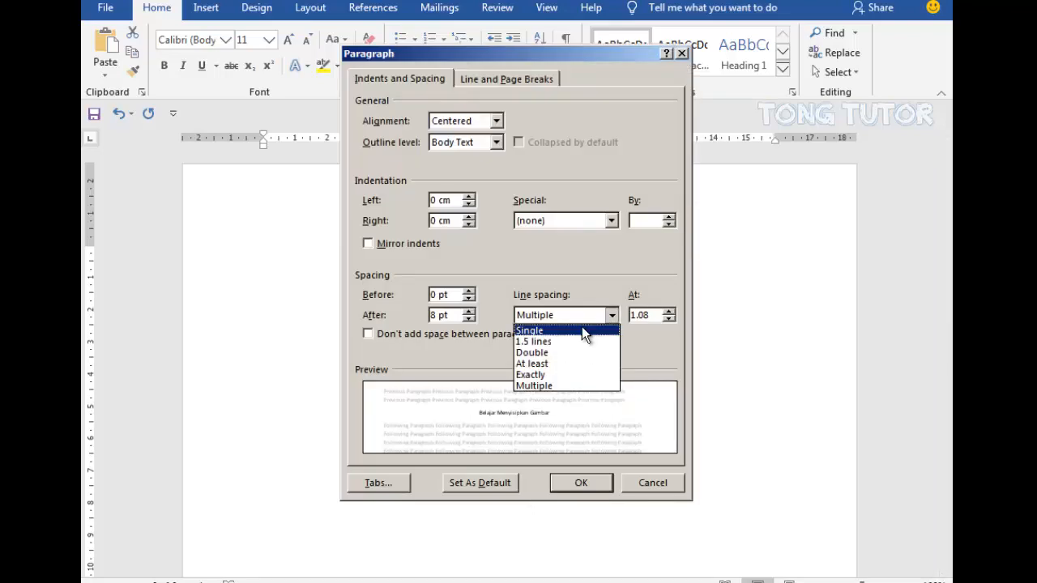
click(581, 331)
click(468, 318)
click(468, 318)
click(576, 483)
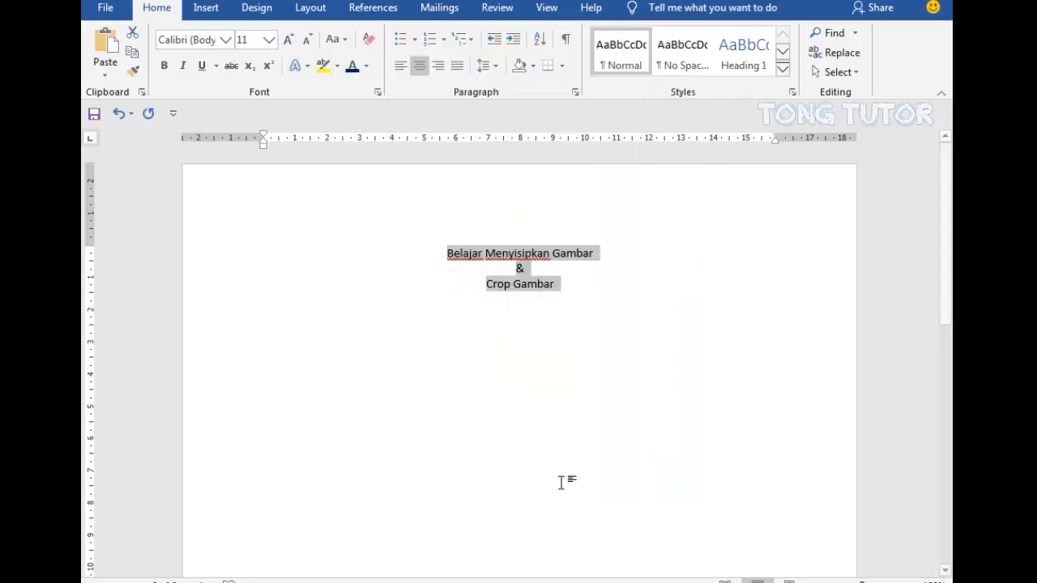
Enlarge the title text to 26 pt and give it the strongest orange glow variation.
click(269, 41)
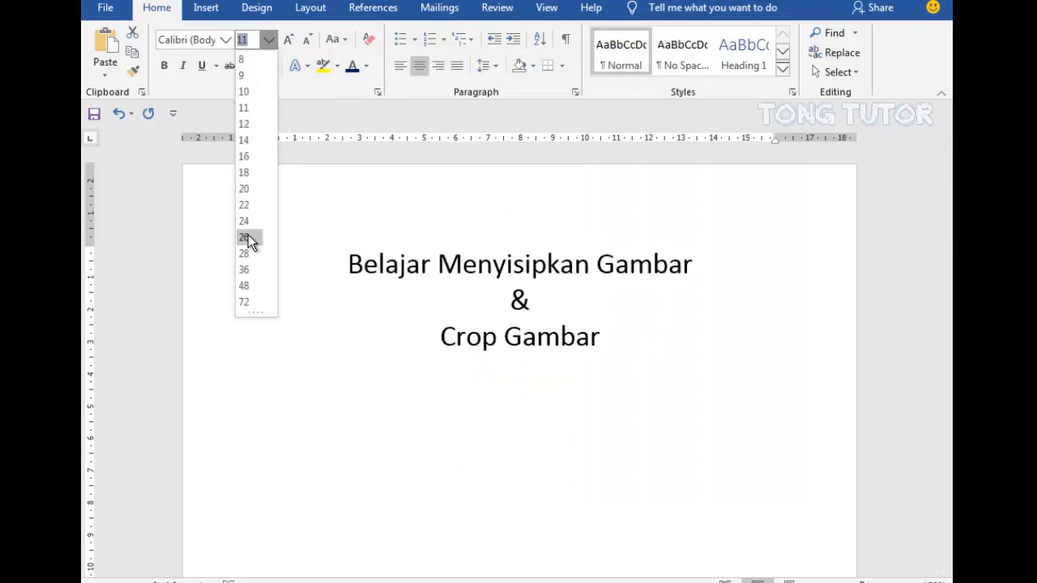
click(245, 238)
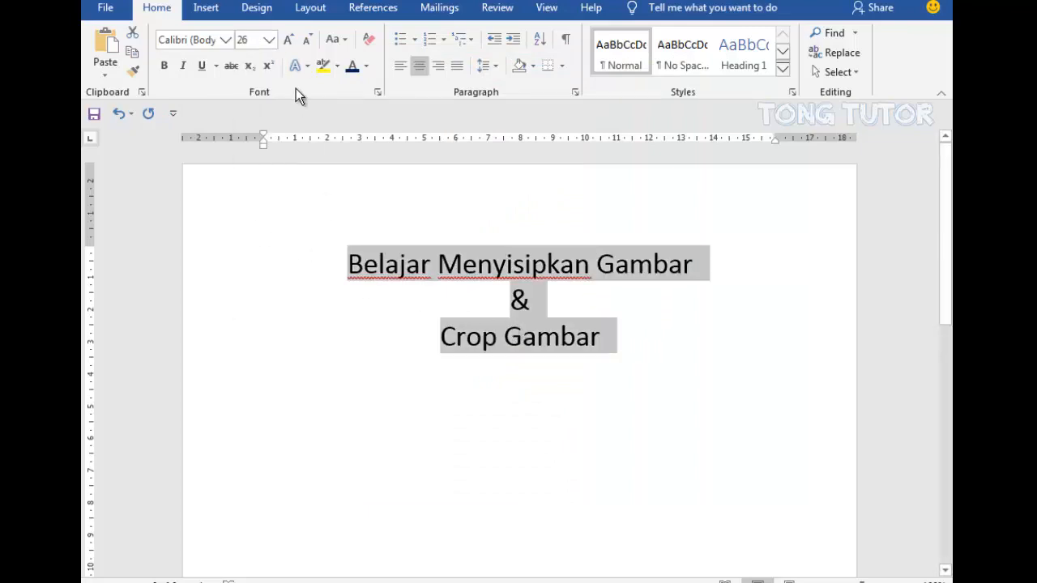
click(304, 66)
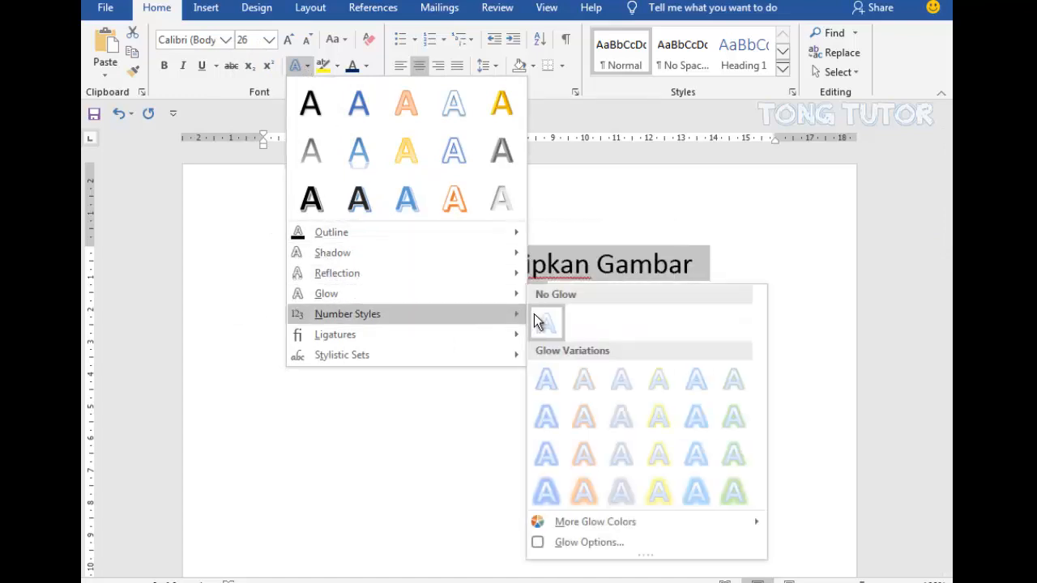
click(588, 491)
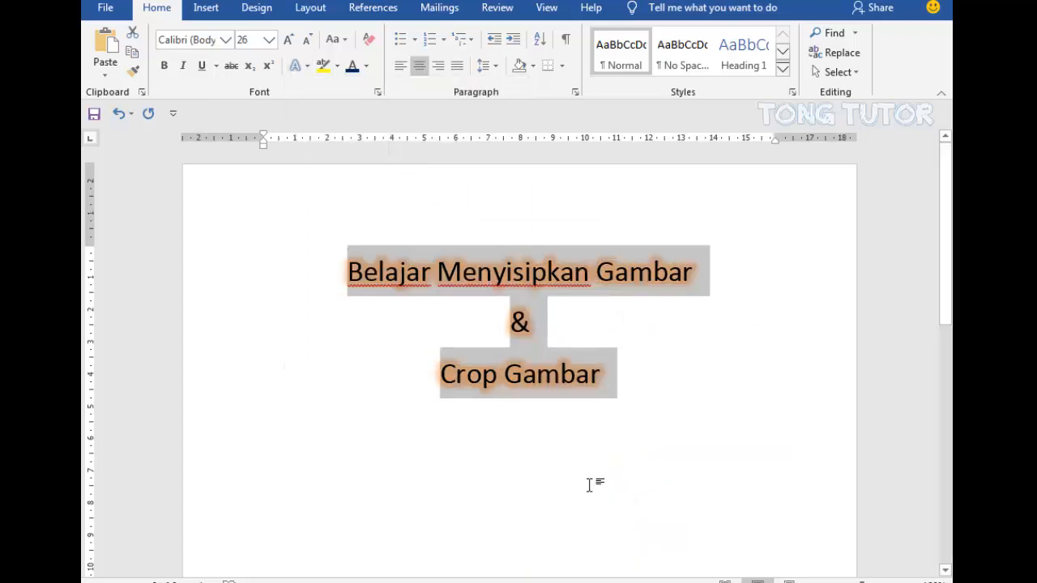
Color the title text standard dark blue and make it bold.
click(366, 67)
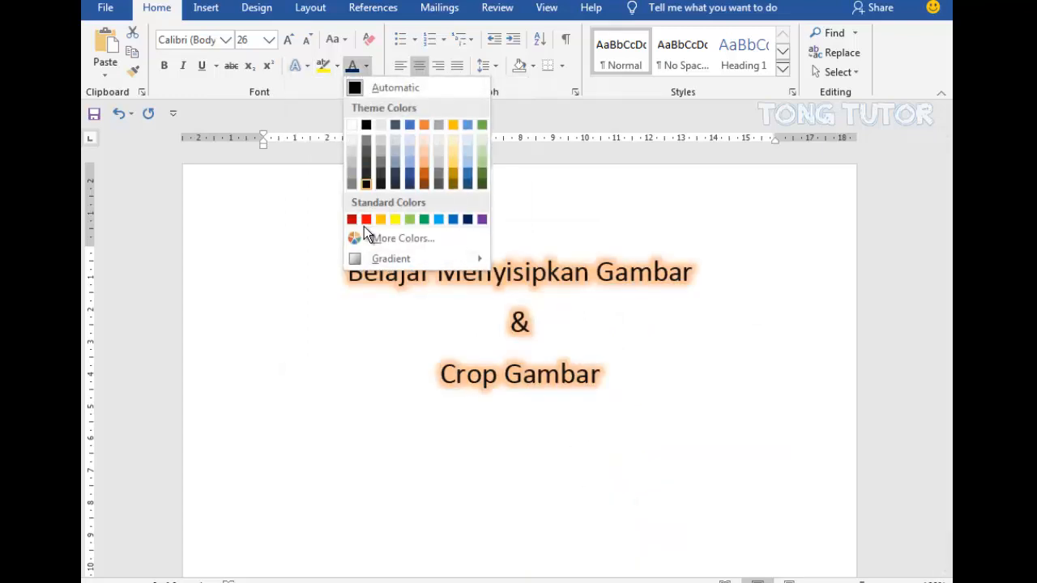
click(468, 219)
click(166, 68)
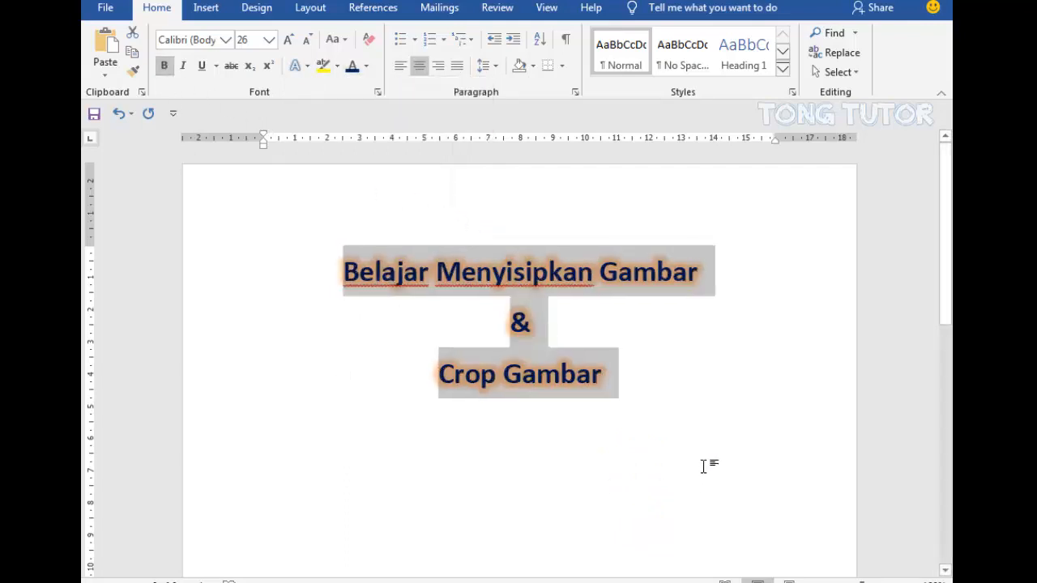
click(686, 431)
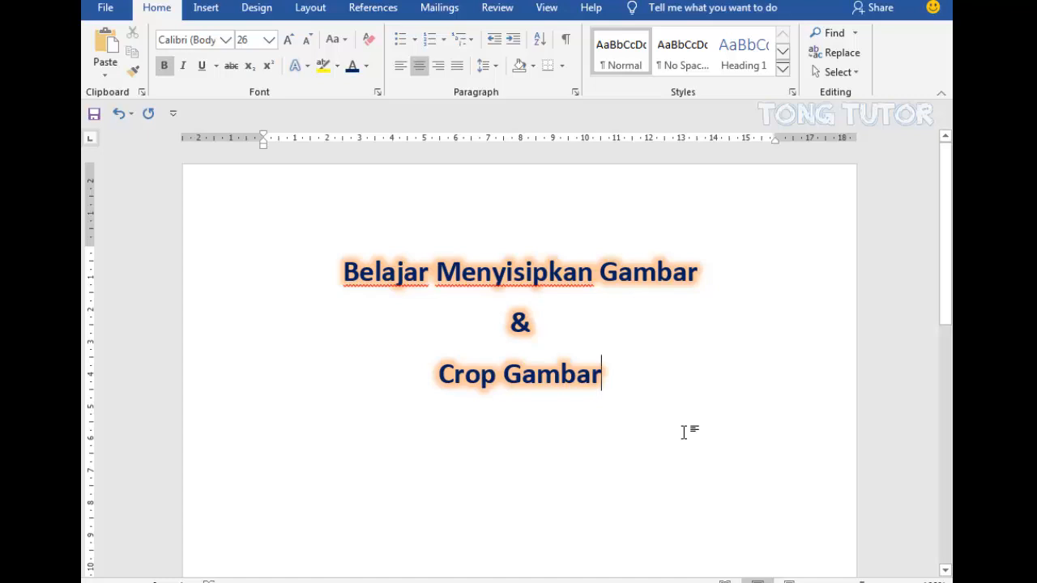
Insert picture "1" from the Downloads folder on a new line below the title.
key(Return)
click(204, 11)
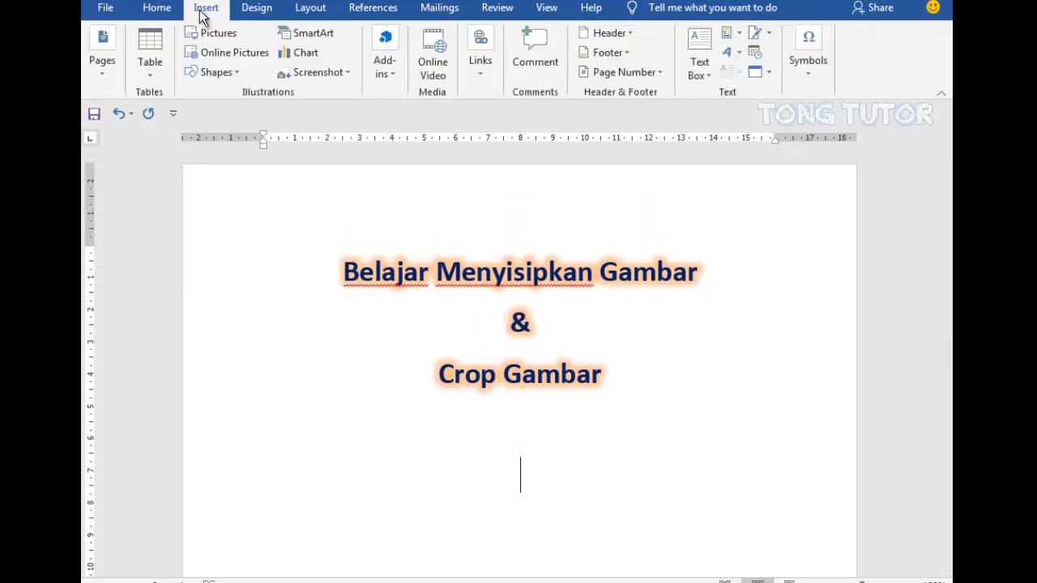
click(231, 37)
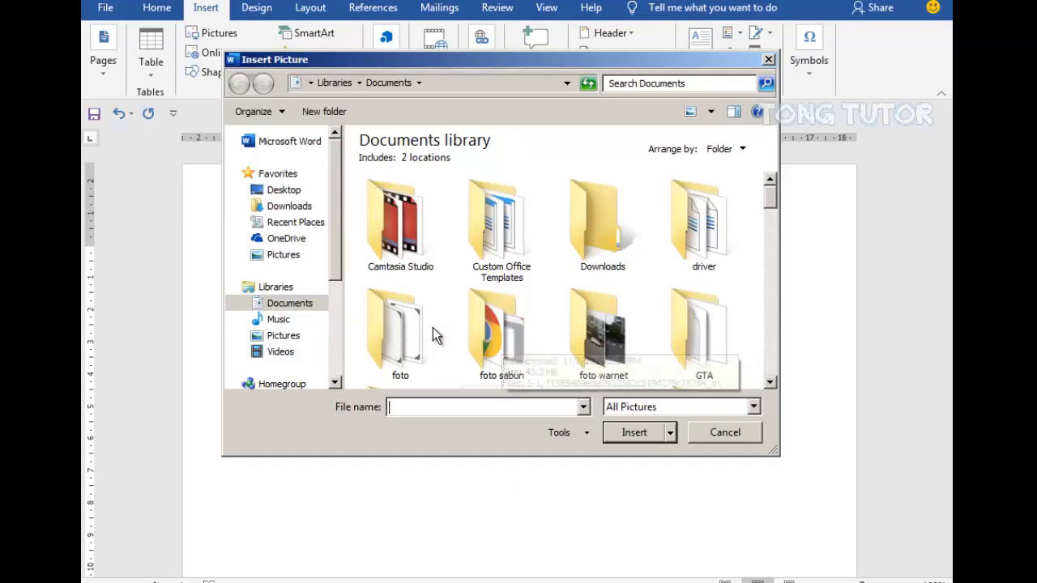
click(290, 207)
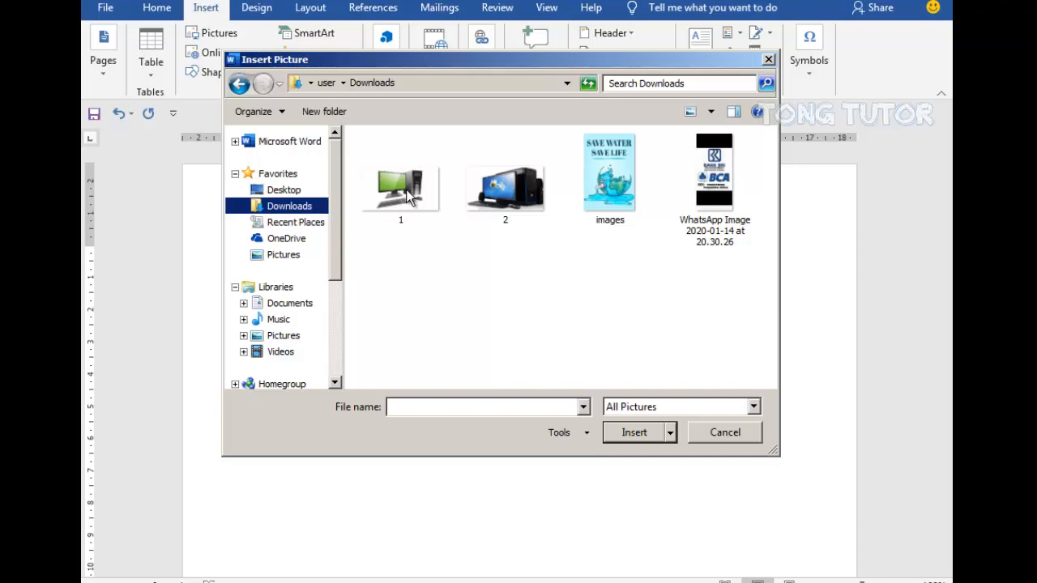
click(406, 190)
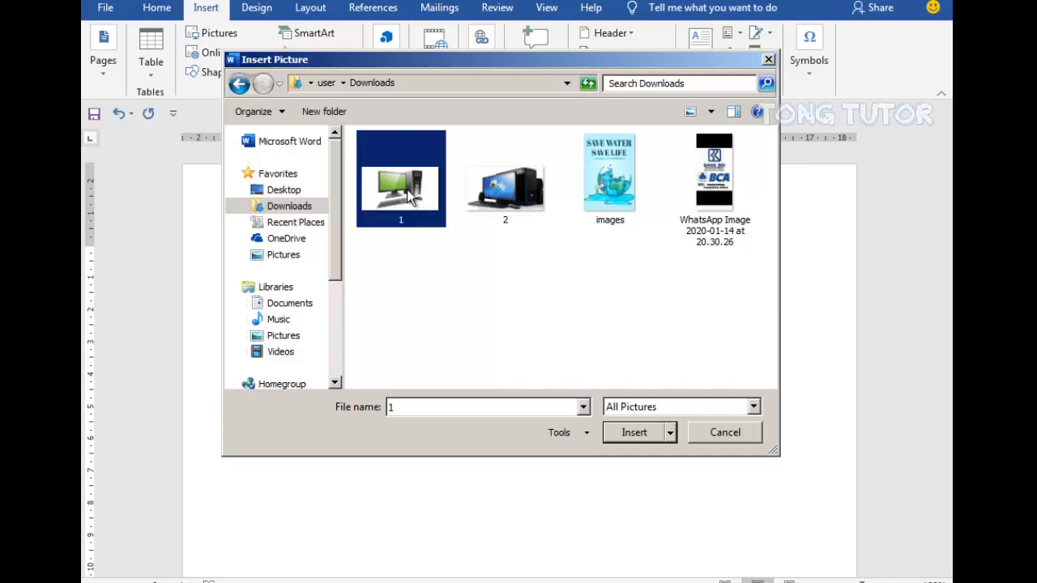
click(632, 435)
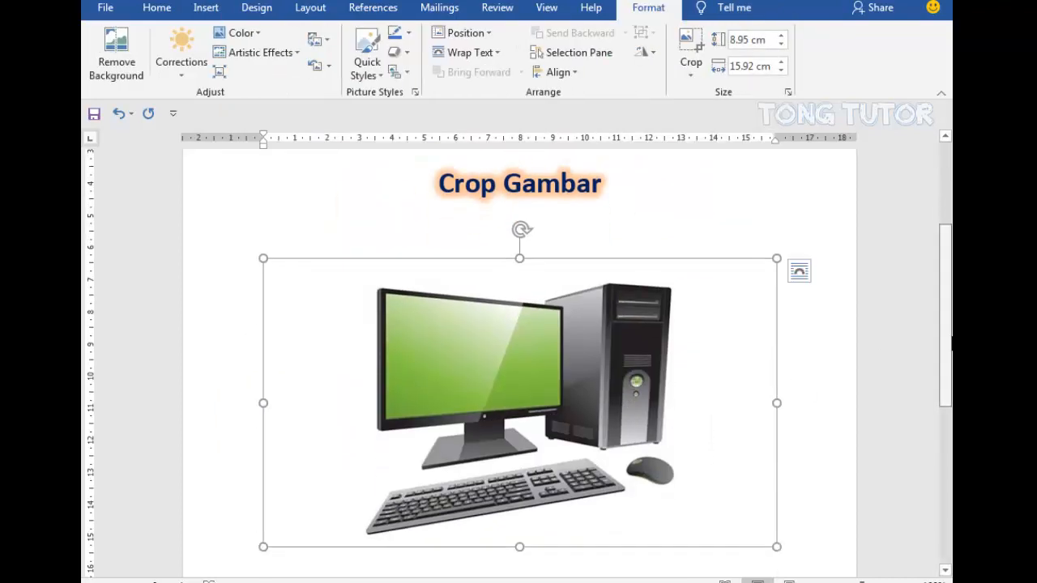
Change the text wrapping of the green-screen computer picture to Behind Text.
scroll(945, 341, down, 2)
scroll(944, 341, up, 3)
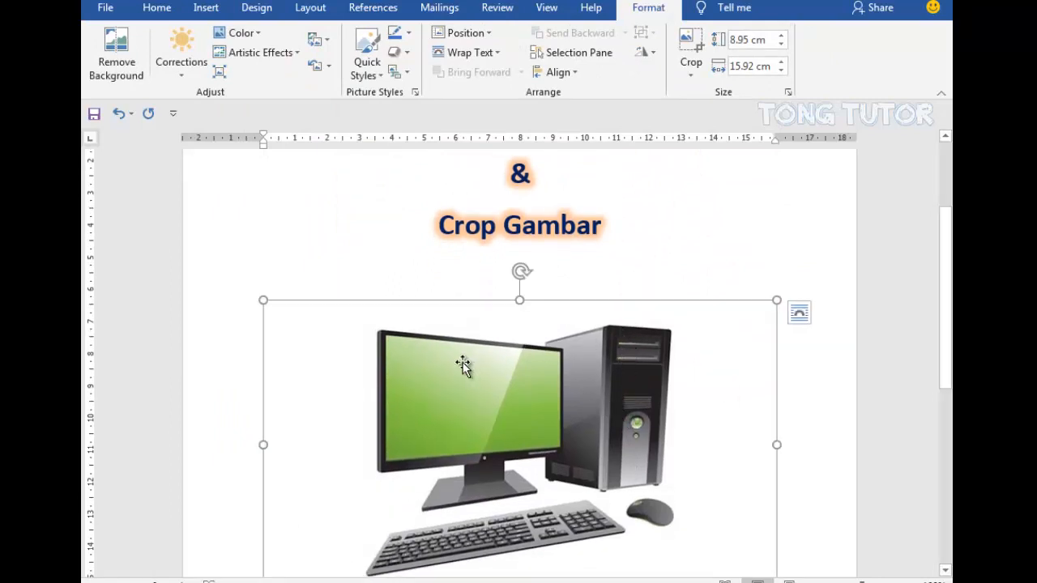
scroll(944, 356, down, 1)
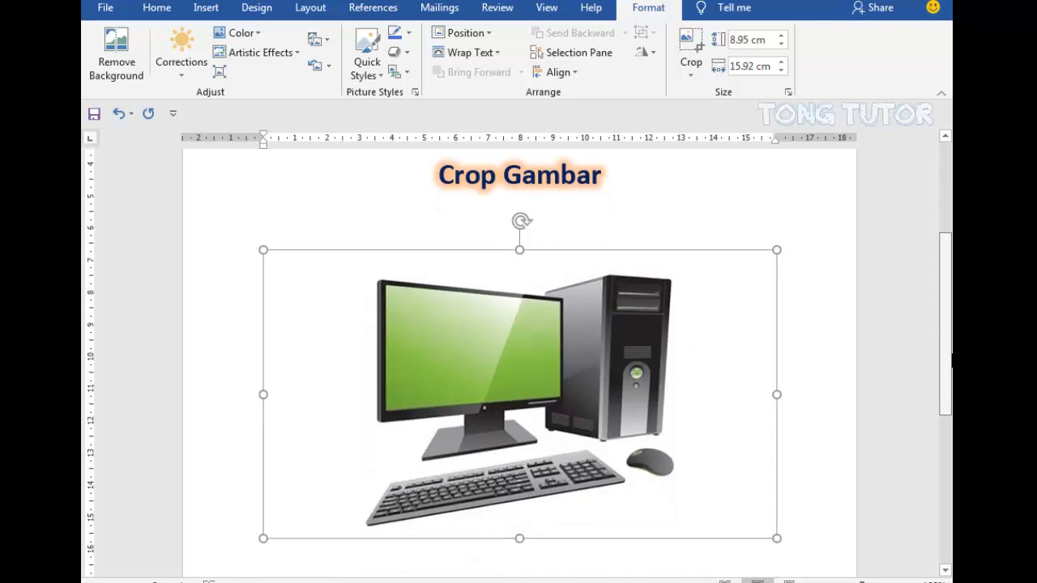
scroll(944, 357, down, 1)
right_click(533, 327)
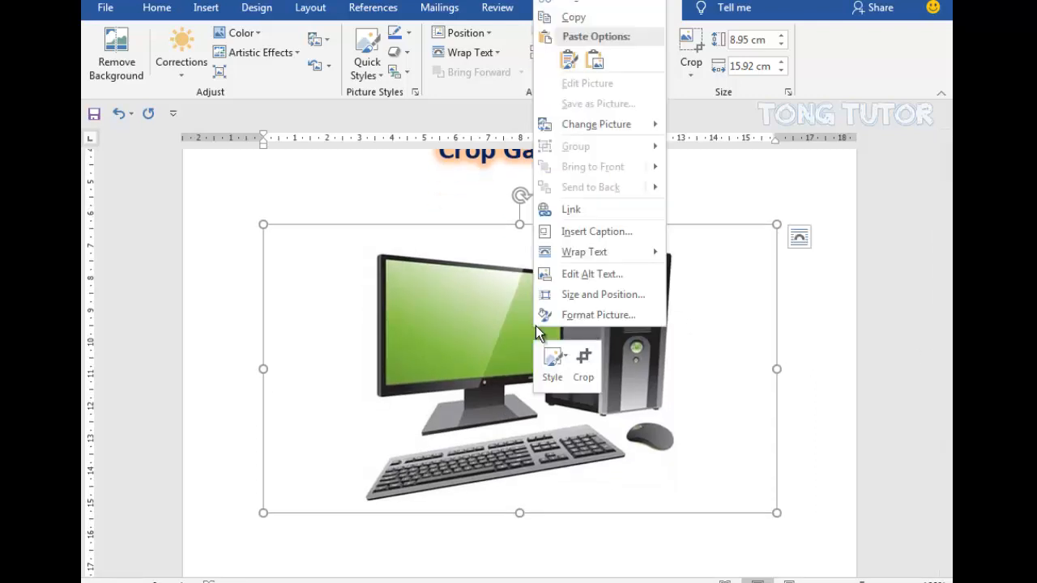
mouse_move(613, 252)
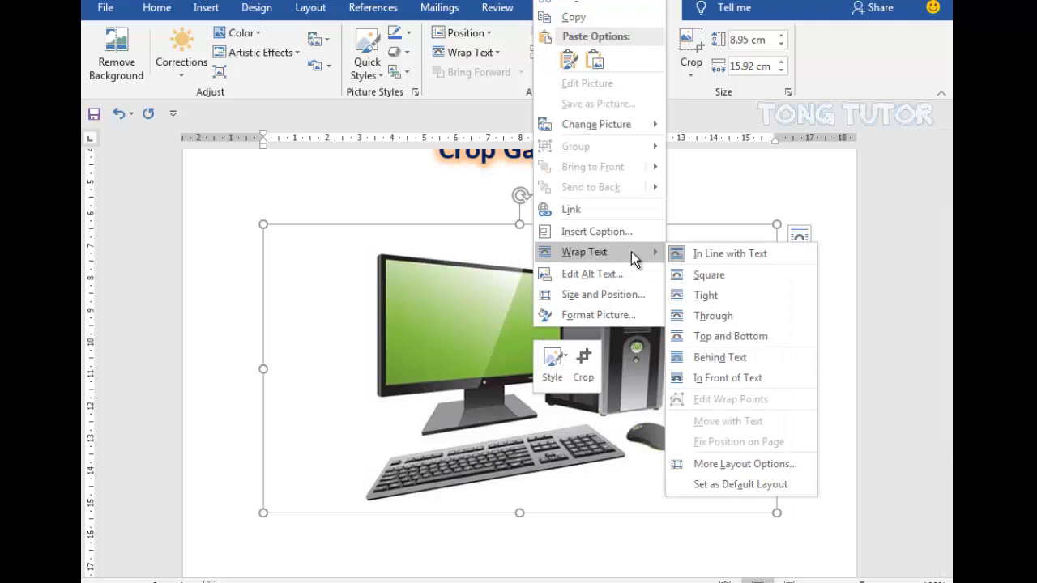
click(776, 366)
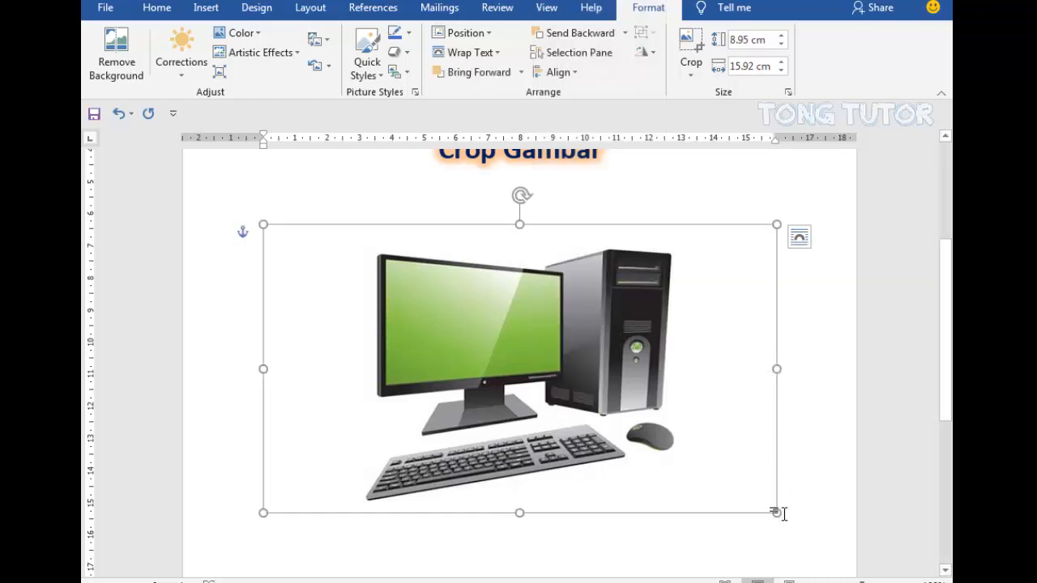
Shrink the green-screen computer picture to about 7.35 x 13.07 cm and place it below the title on the page's left side.
drag(776, 513, 685, 462)
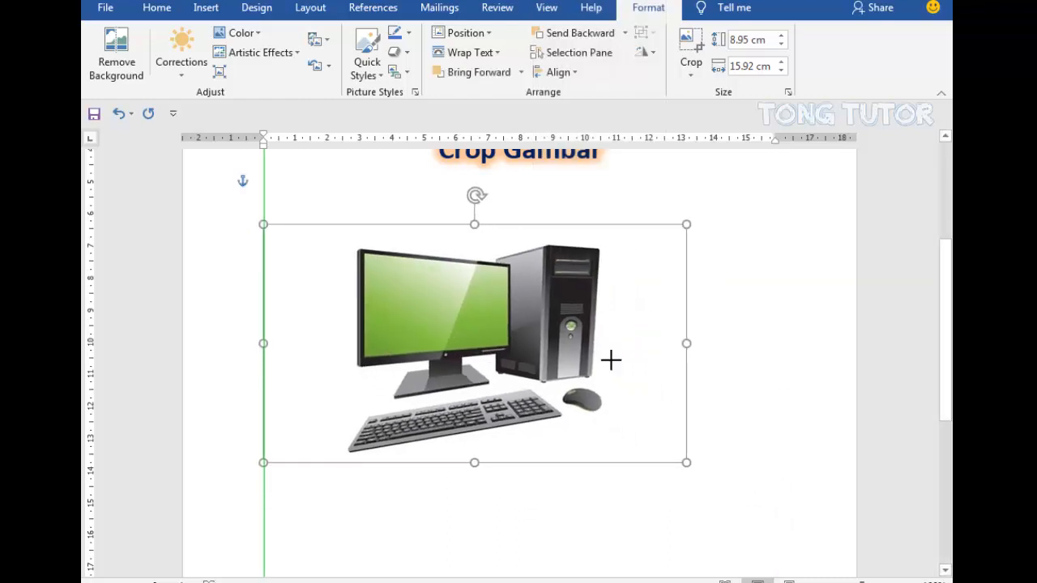
drag(506, 302, 578, 261)
scroll(721, 305, up, 5)
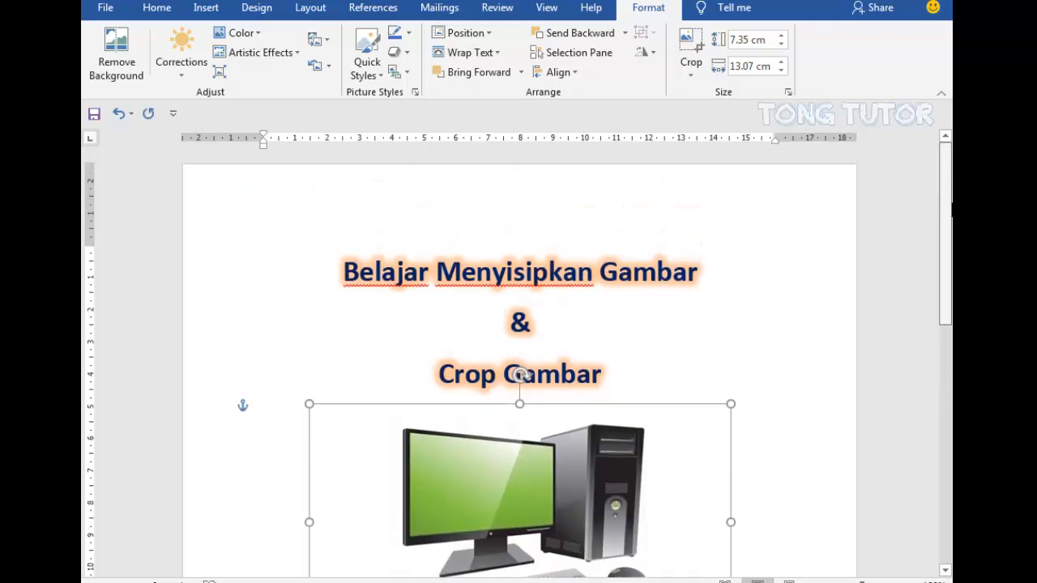
scroll(720, 305, down, 4)
drag(721, 305, 448, 327)
Insert picture "2" from the Downloads folder on the empty line below the title.
click(682, 342)
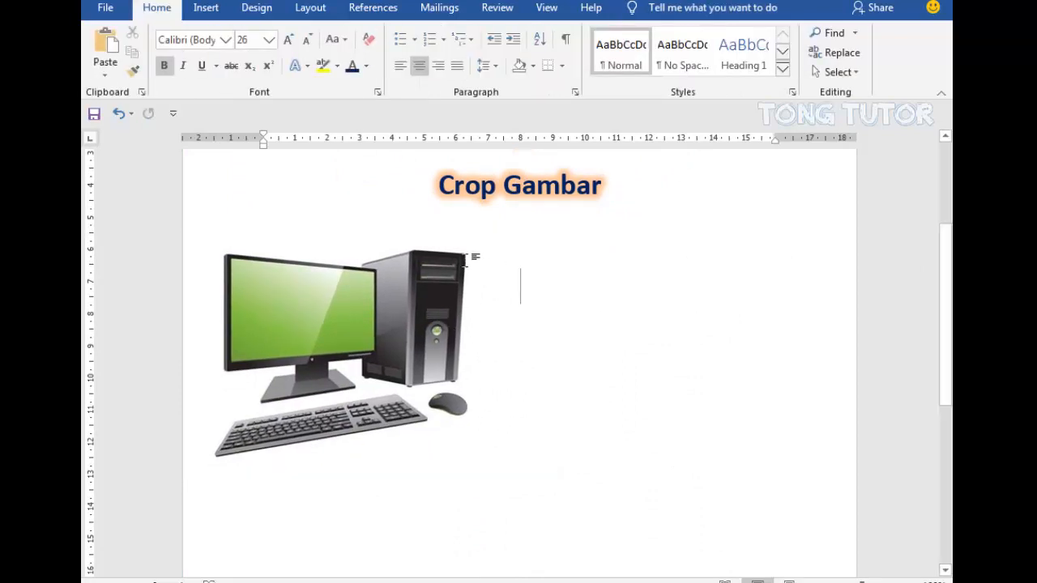
click(206, 10)
click(221, 34)
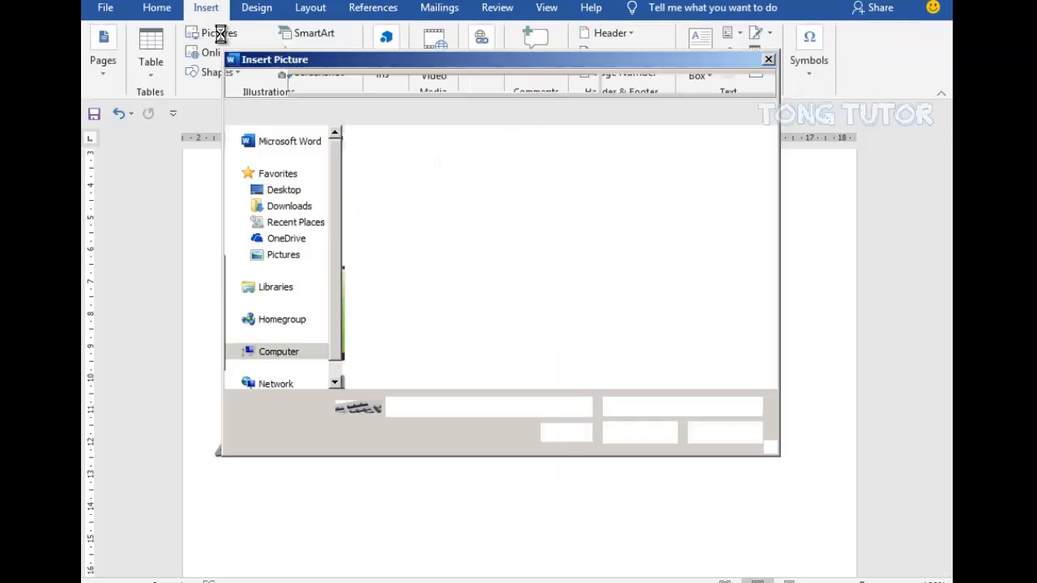
click(518, 202)
click(636, 432)
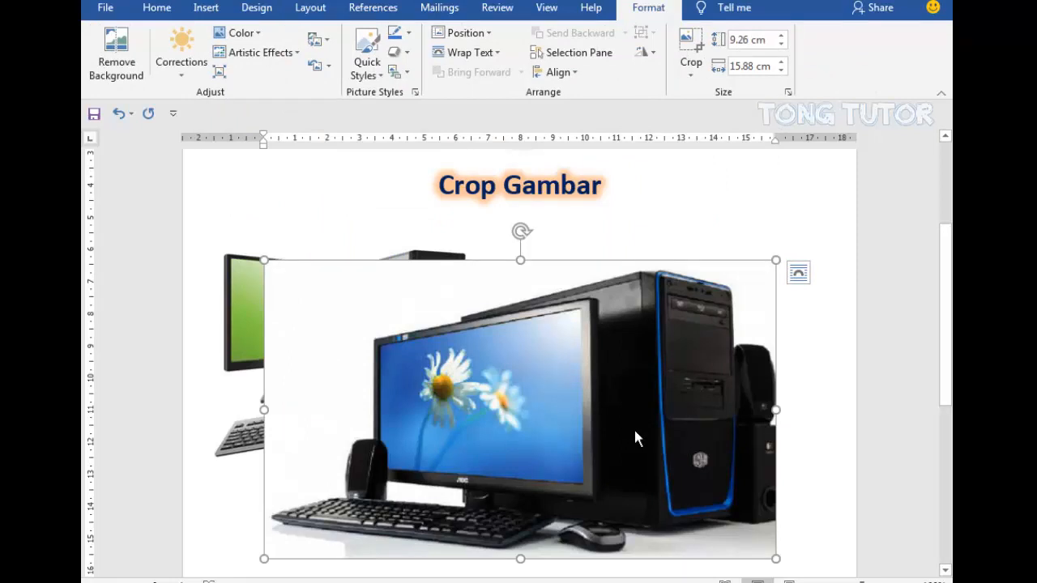
Give the blue-screen computer picture a floating text wrap so it can be moved freely.
right_click(636, 437)
mouse_move(710, 354)
click(848, 451)
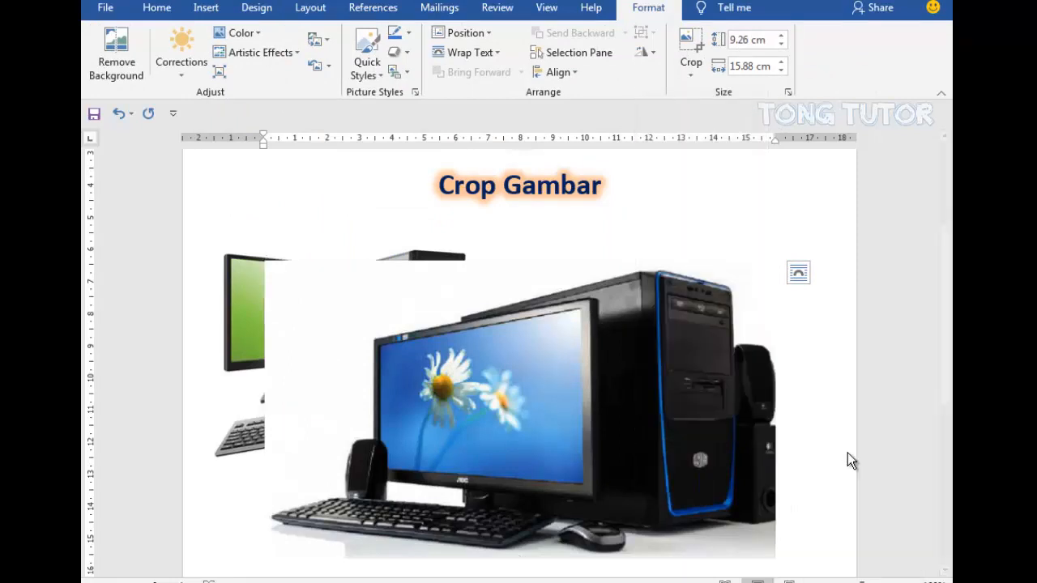
Shrink the blue-screen computer picture to about 6.31 x 10.82 cm and place it to the right of the first picture.
drag(771, 261, 638, 324)
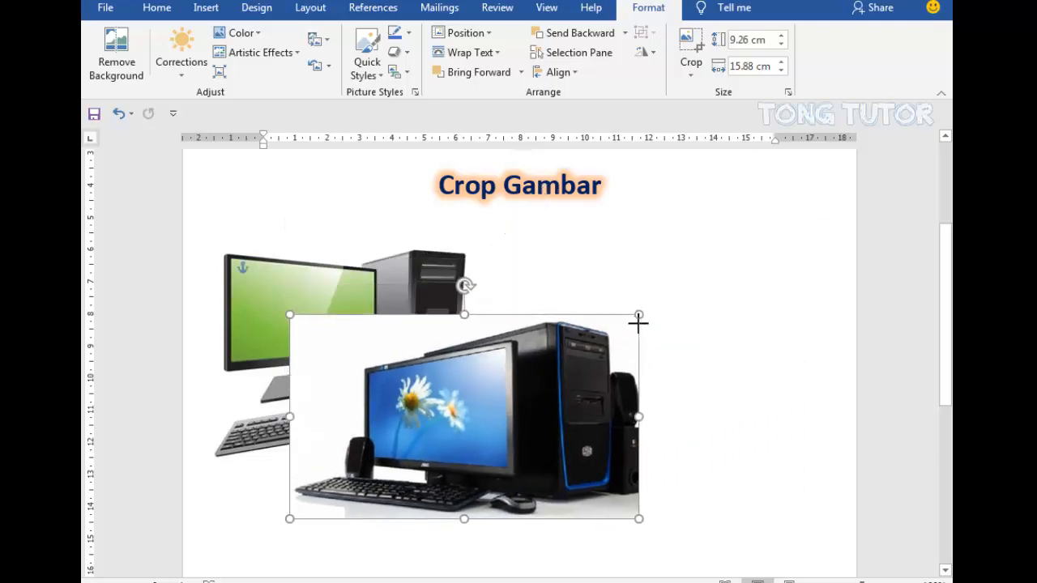
drag(507, 381, 703, 283)
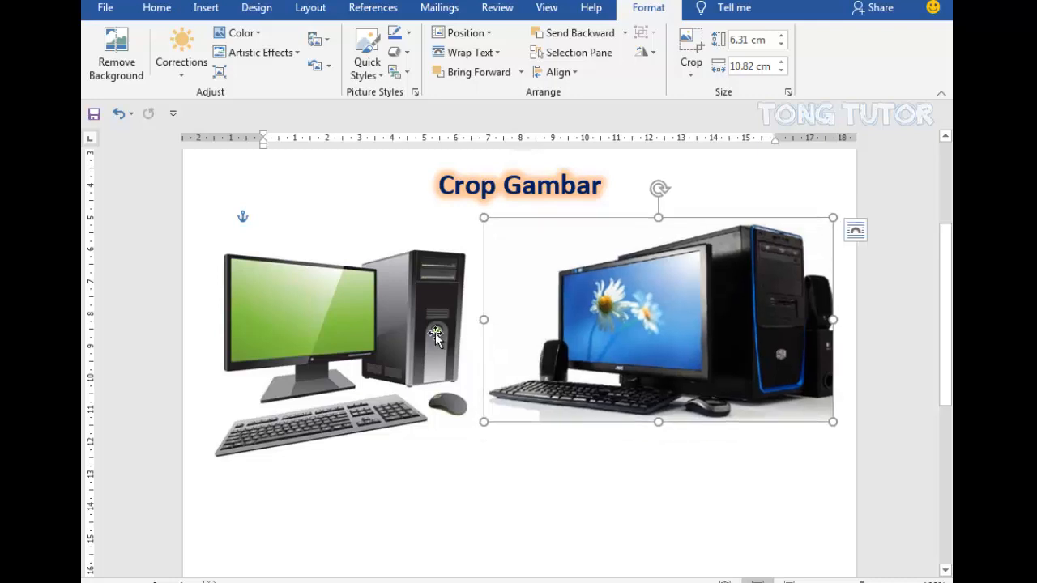
Move the green-screen computer picture slightly up so it sits level with the blue-screen computer picture.
drag(435, 335, 429, 312)
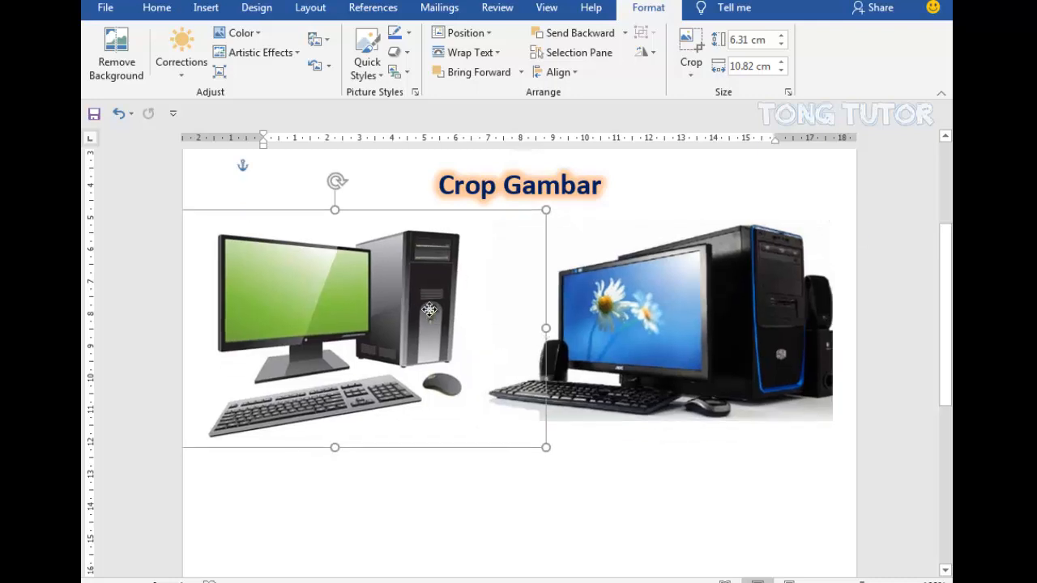
click(507, 482)
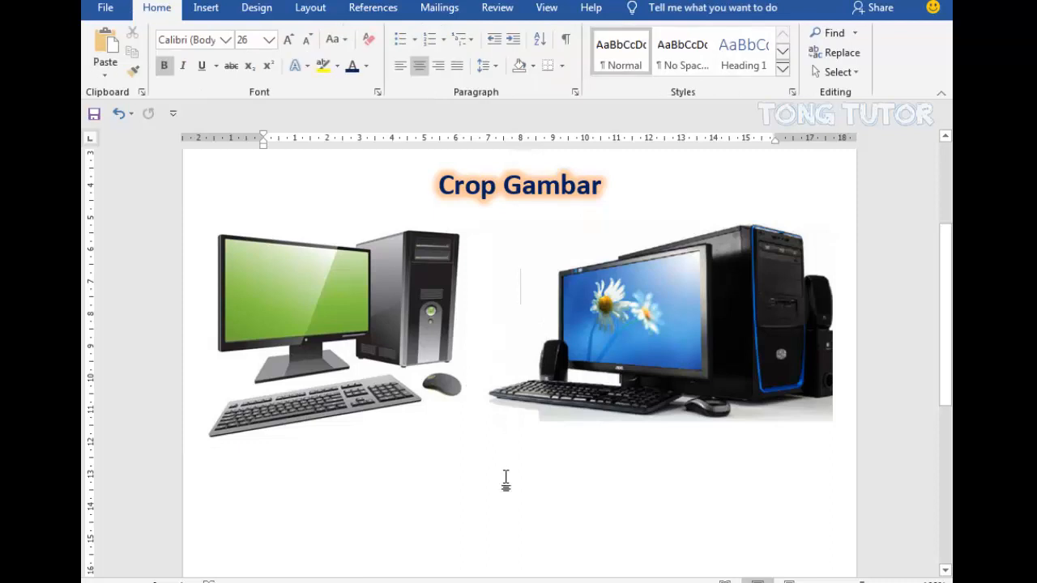
drag(951, 327, 951, 350)
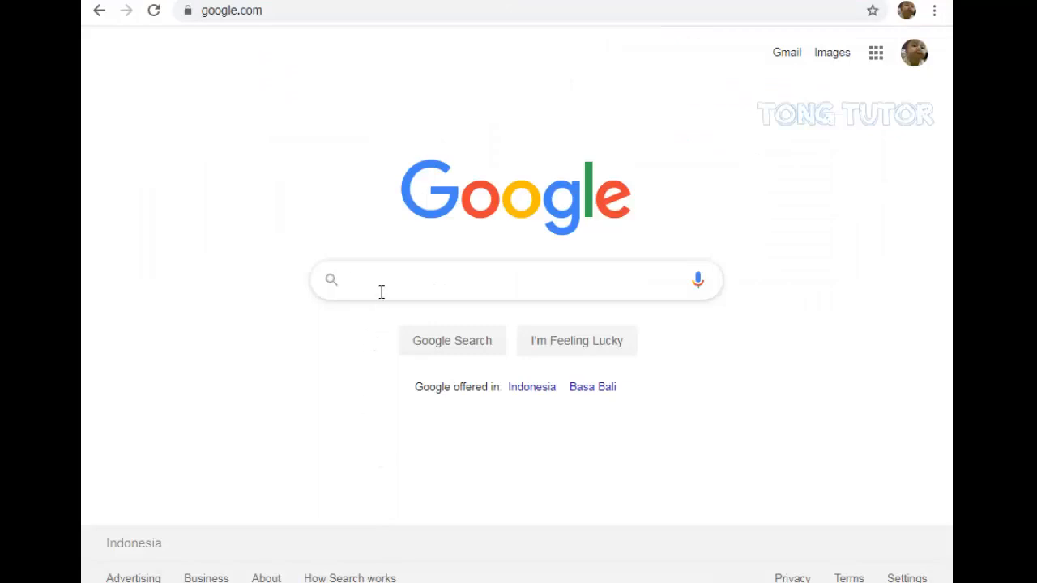
Switch to Google in the browser and run an image search for "komputer".
click(381, 291)
text(k)
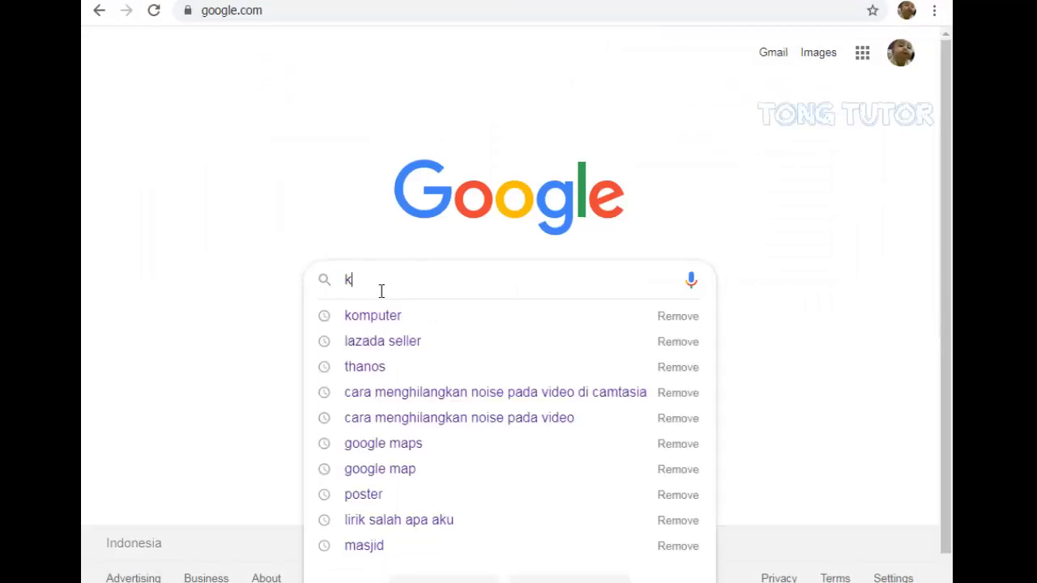
text(omputer)
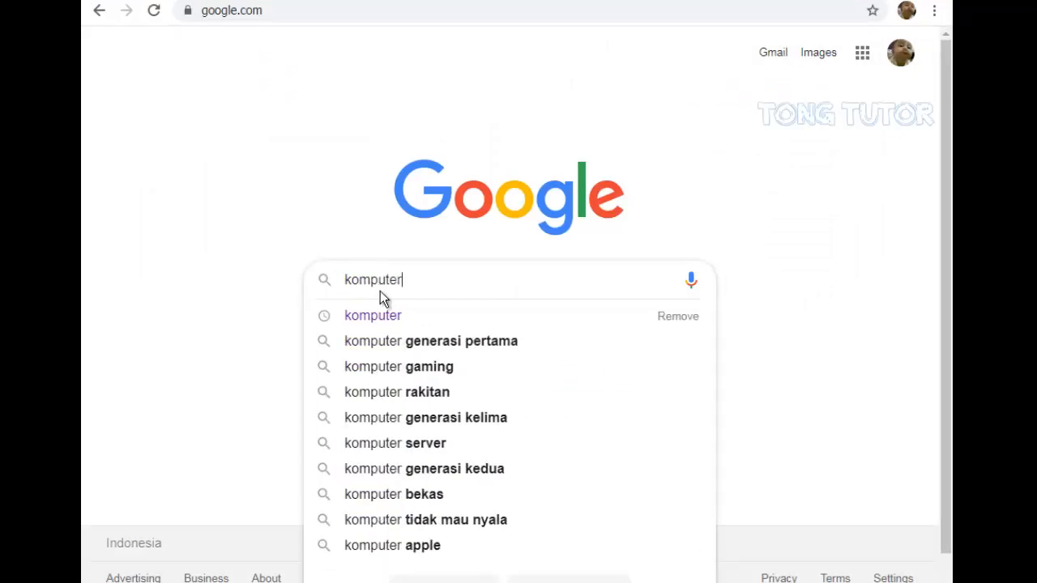
key(Return)
click(301, 122)
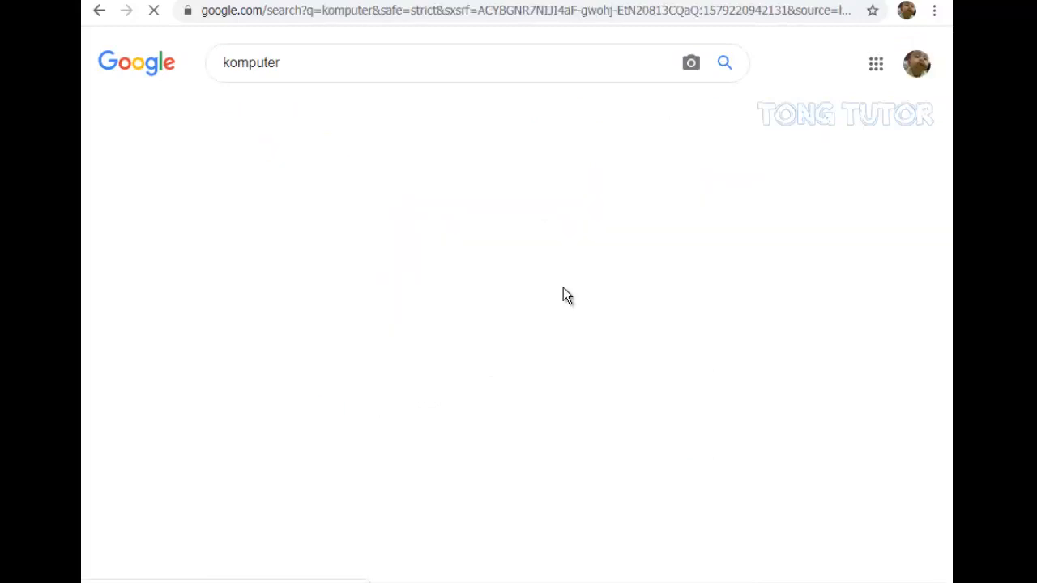
Open the ahmadWeb result showing a blue-screen monitor with a black tower and copy its image.
drag(948, 73, 945, 109)
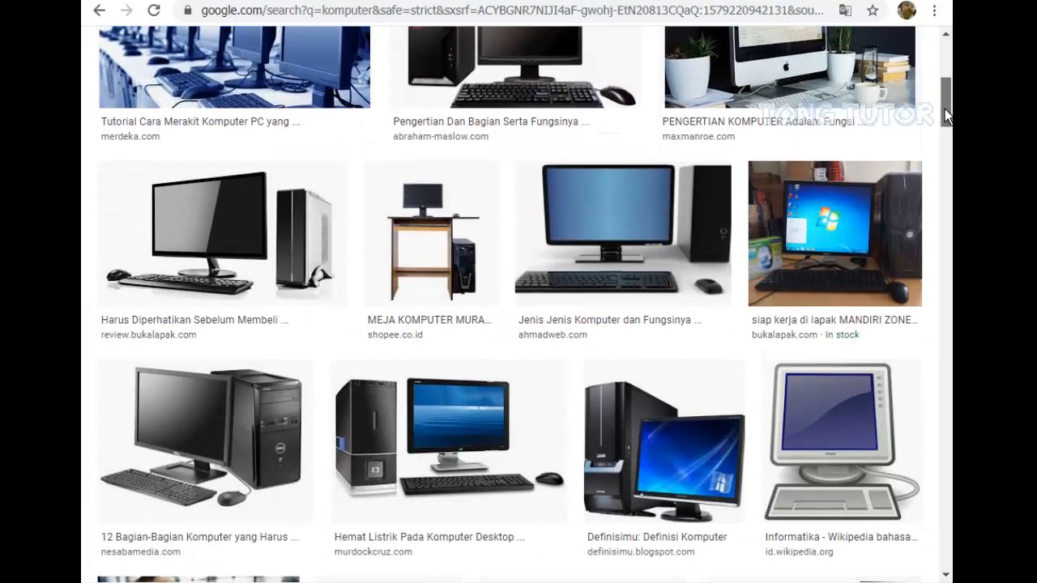
click(623, 231)
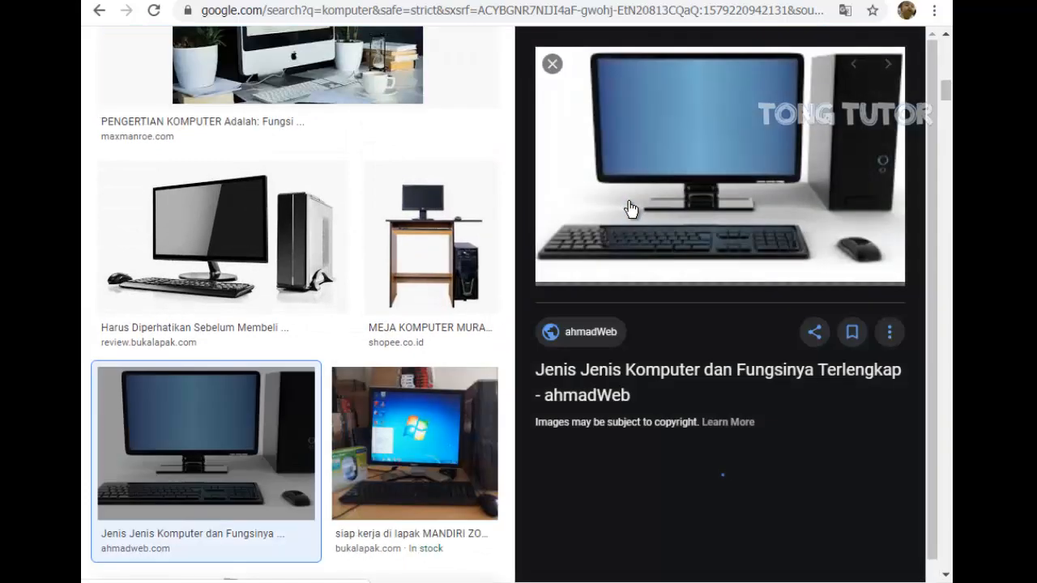
right_click(714, 130)
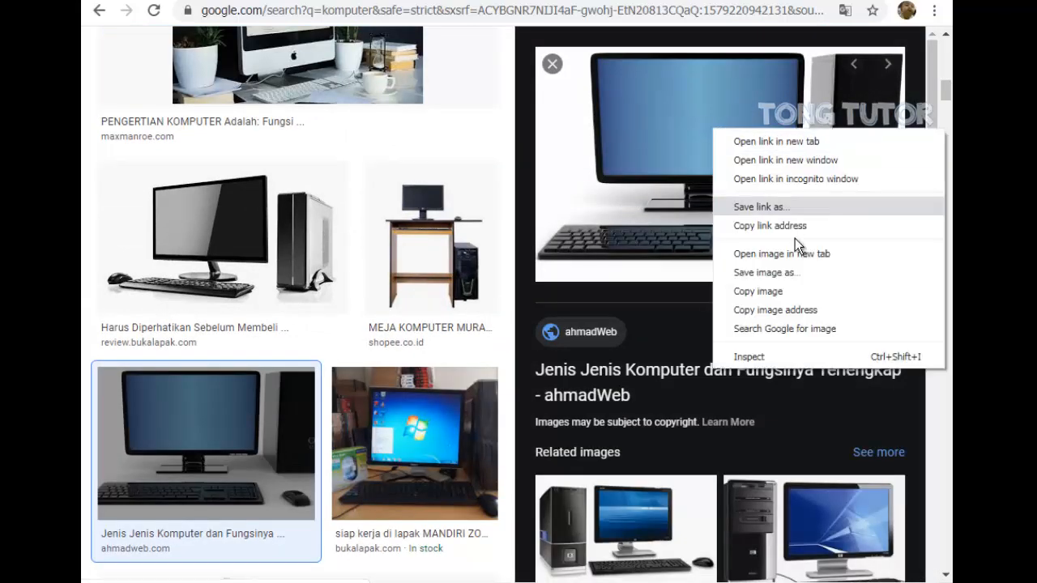
click(794, 291)
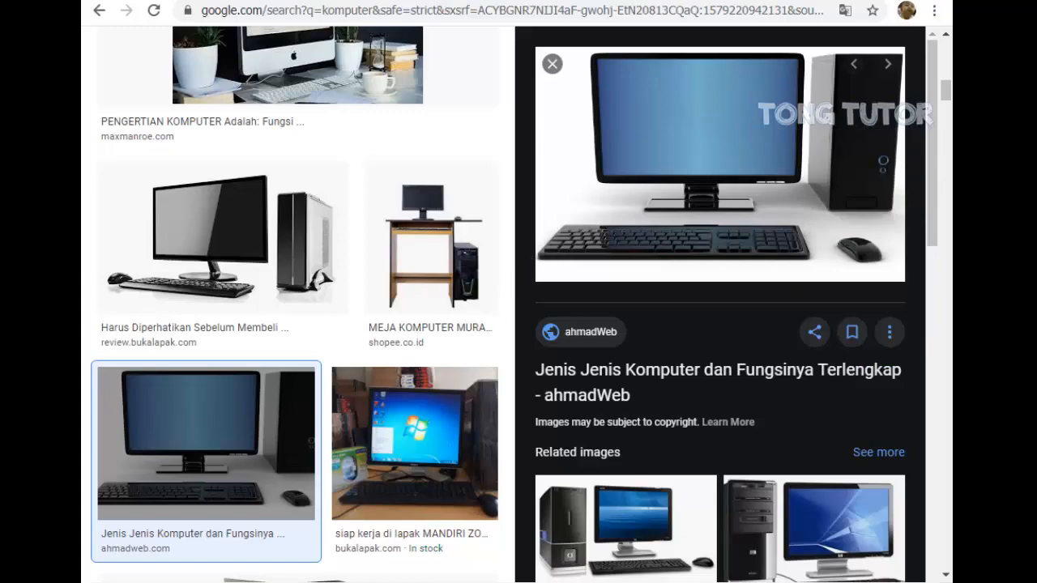
Switch back to the Word document and paste the copied computer image into it.
key(alt+Tab)
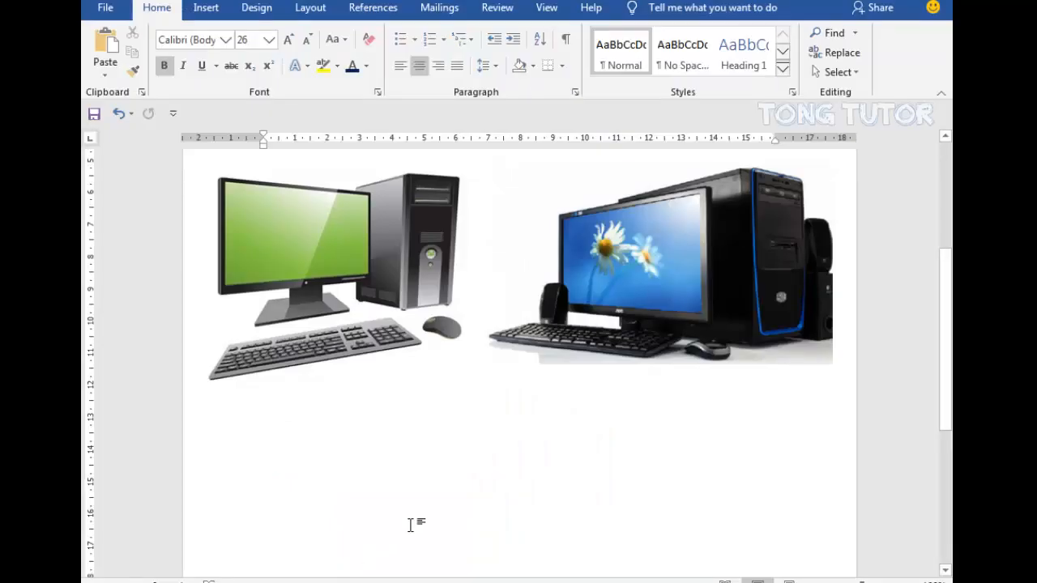
right_click(446, 493)
click(480, 338)
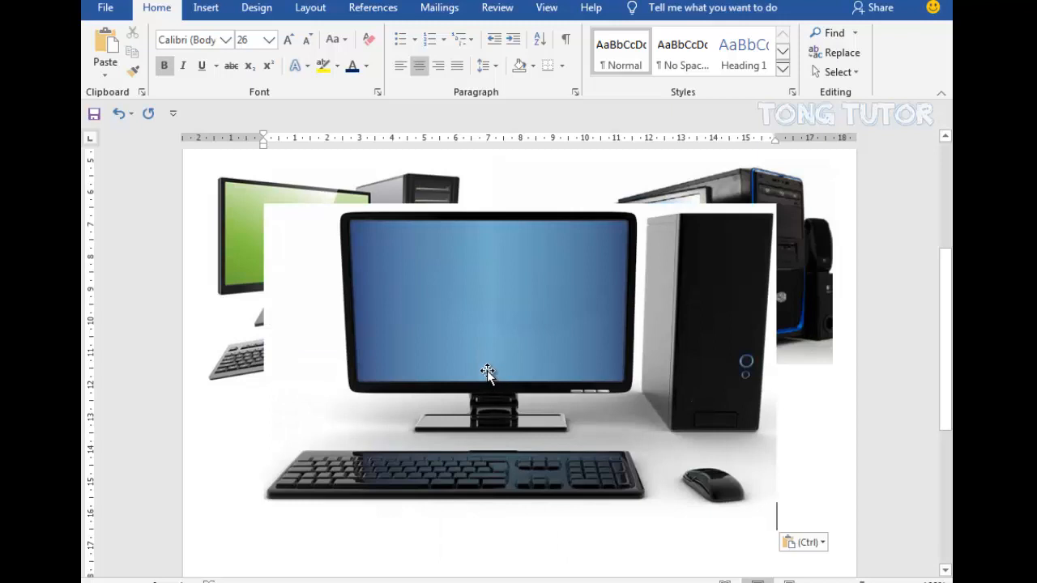
Set the pasted computer picture's text wrapping to Behind Text.
click(522, 333)
mouse_move(612, 256)
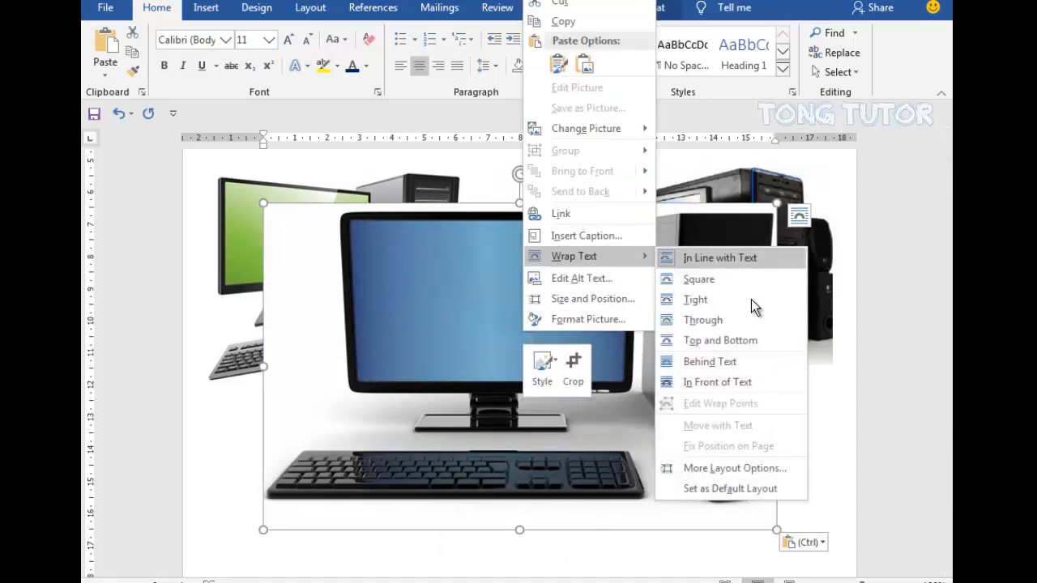
click(744, 364)
Shrink the pasted computer picture to about 7.84 x 12.3 cm and place it centred below the other two pictures.
drag(774, 215, 663, 277)
drag(521, 328, 555, 452)
scroll(554, 451, down, 5)
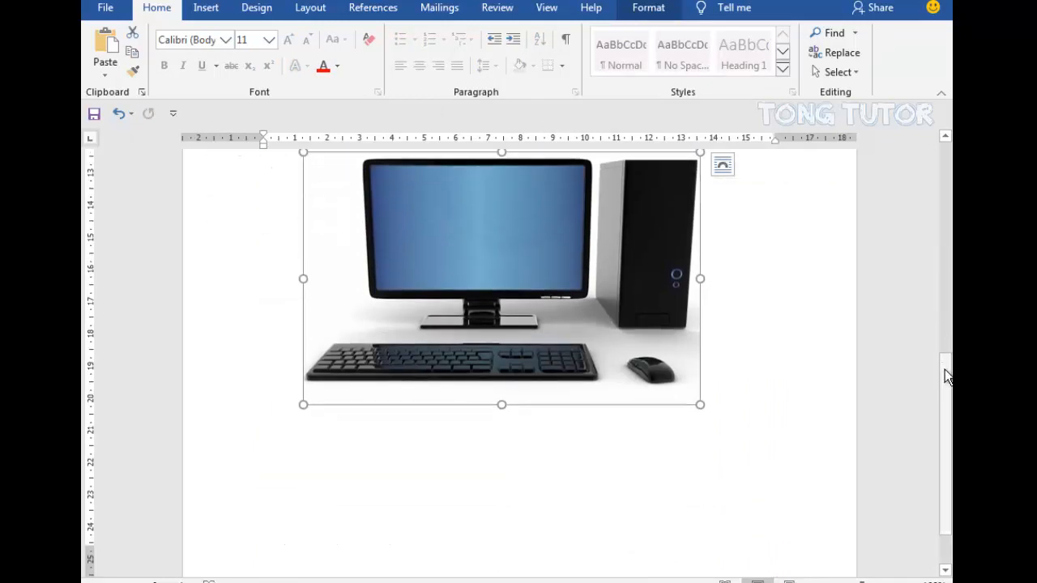
scroll(518, 365, up, 4)
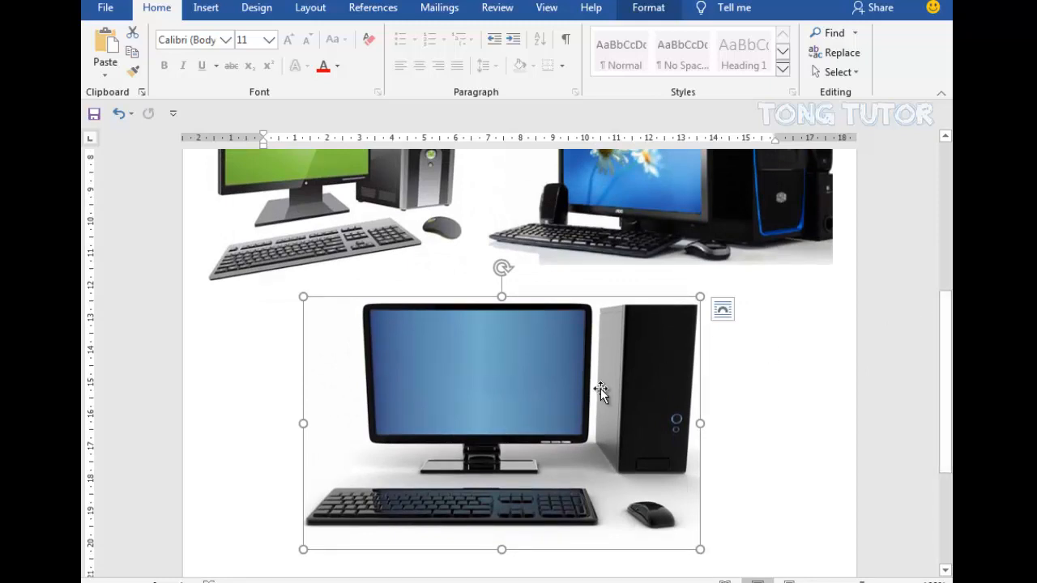
drag(548, 401, 554, 400)
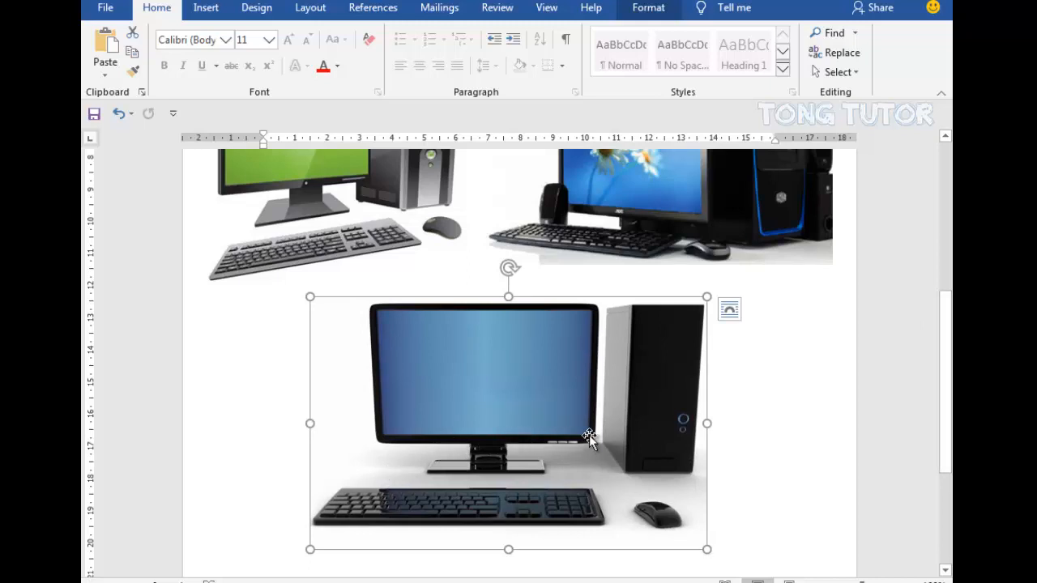
Crop away the tower, keyboard, mouse and empty side margin, leaving only the monitor at about 5.72 x 7.7 cm.
click(651, 10)
click(684, 45)
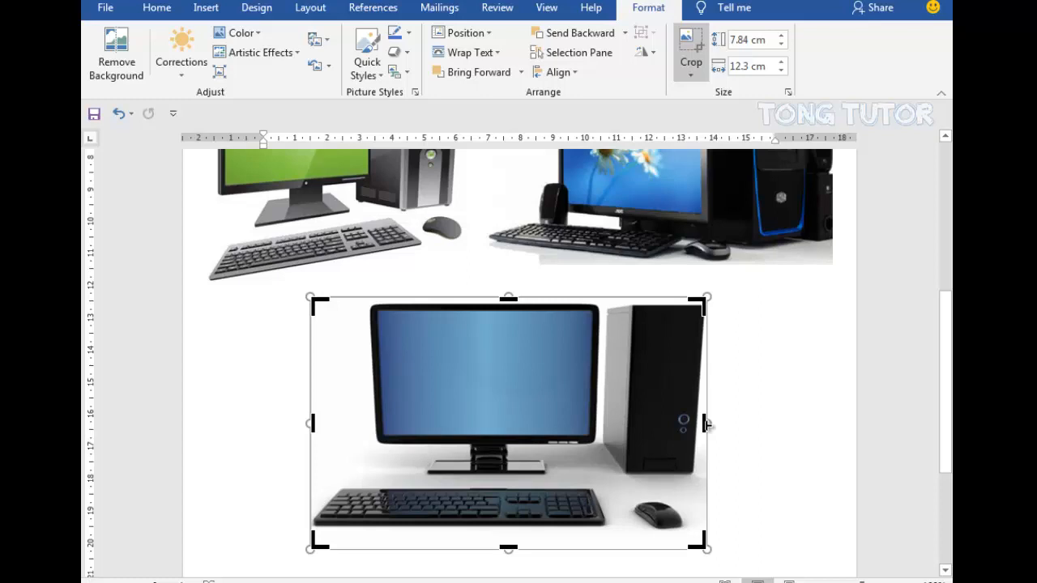
drag(704, 423, 602, 428)
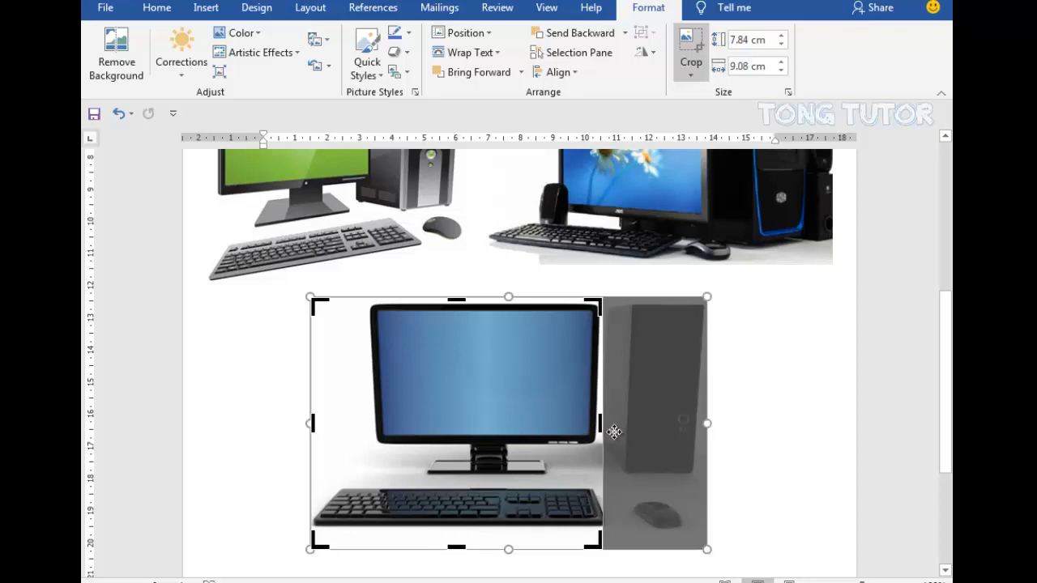
drag(455, 549, 458, 479)
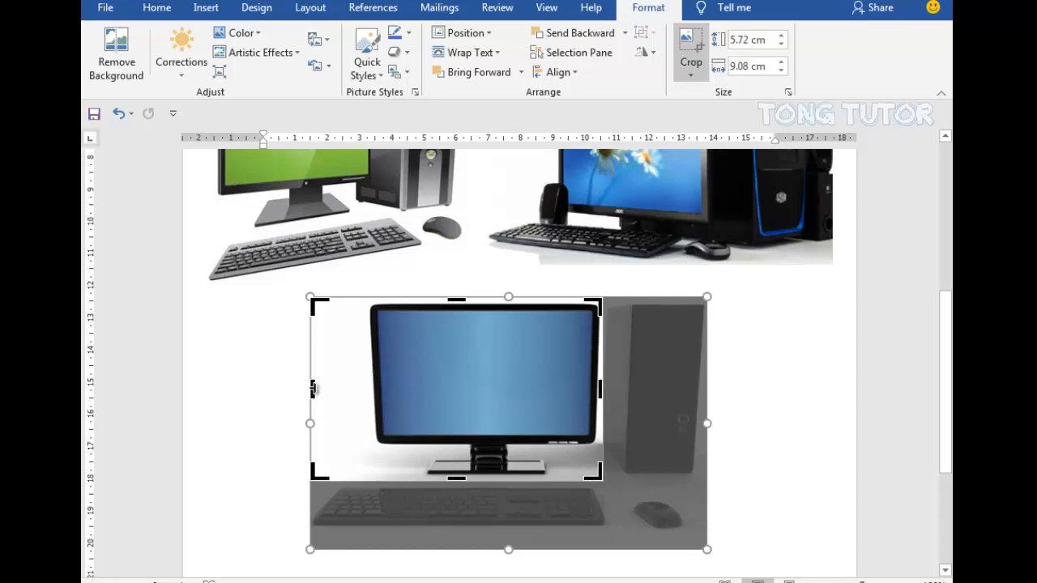
drag(312, 389, 355, 392)
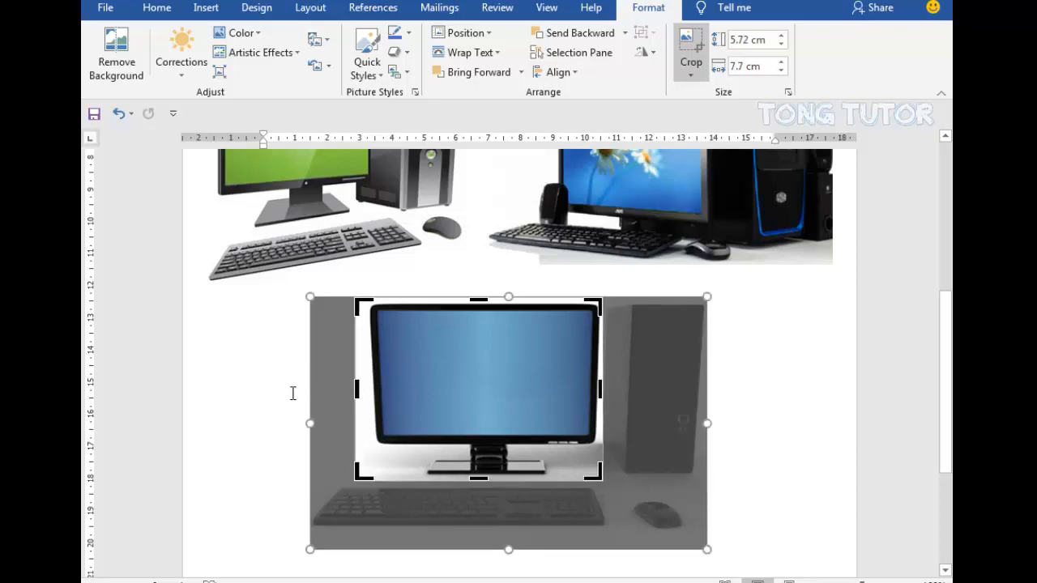
click(264, 392)
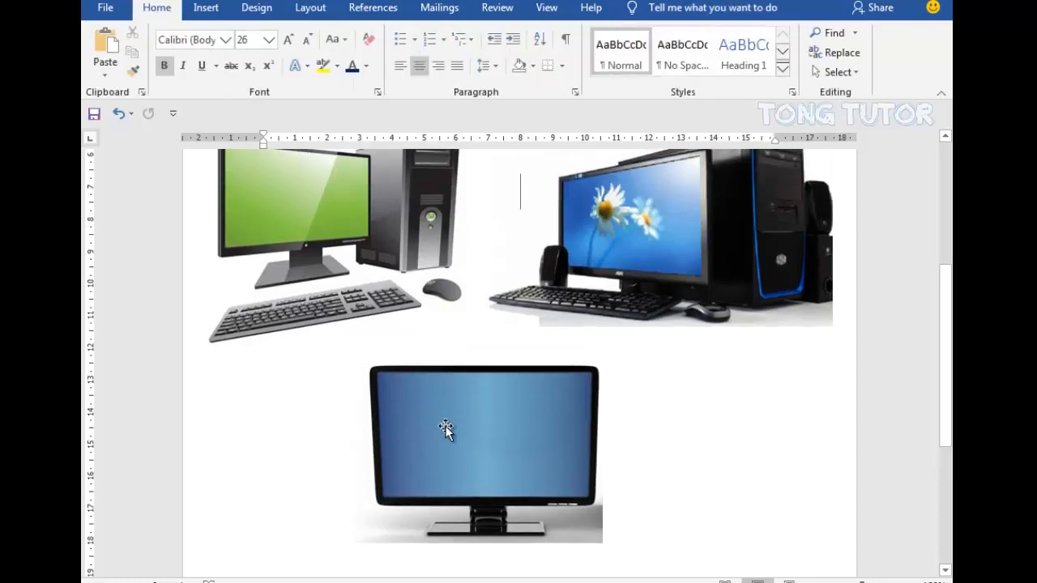
Enlarge the cropped monitor picture to about 6.62 x 8.91 cm and centre it below the two computer pictures.
drag(471, 427, 502, 413)
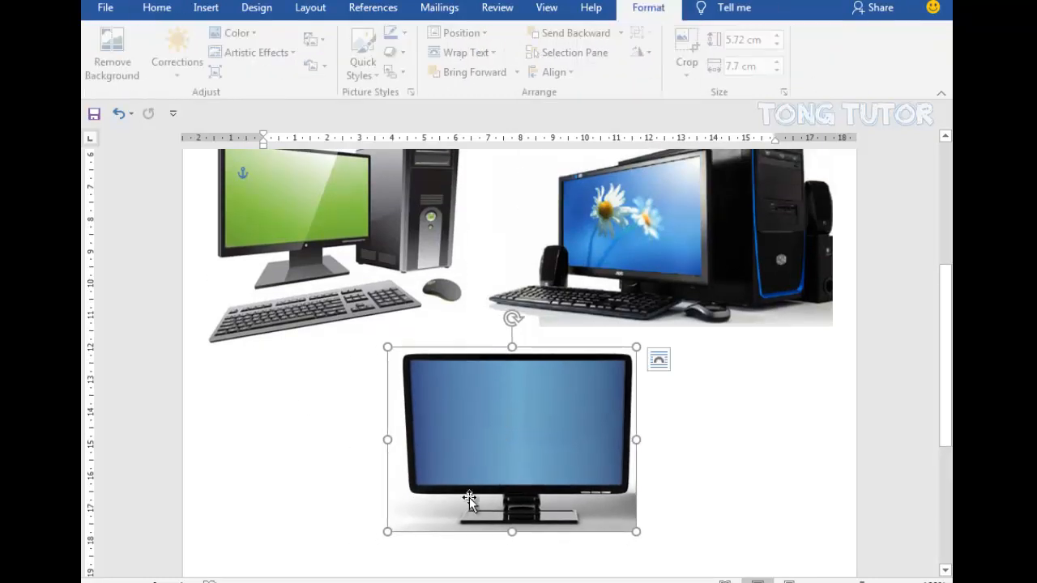
drag(388, 532, 348, 559)
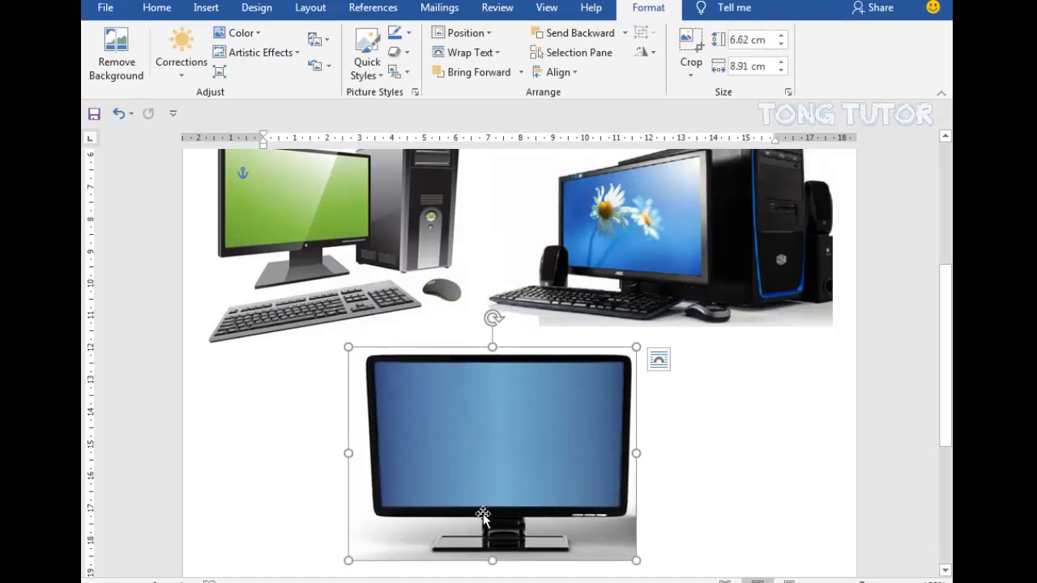
drag(526, 506, 533, 505)
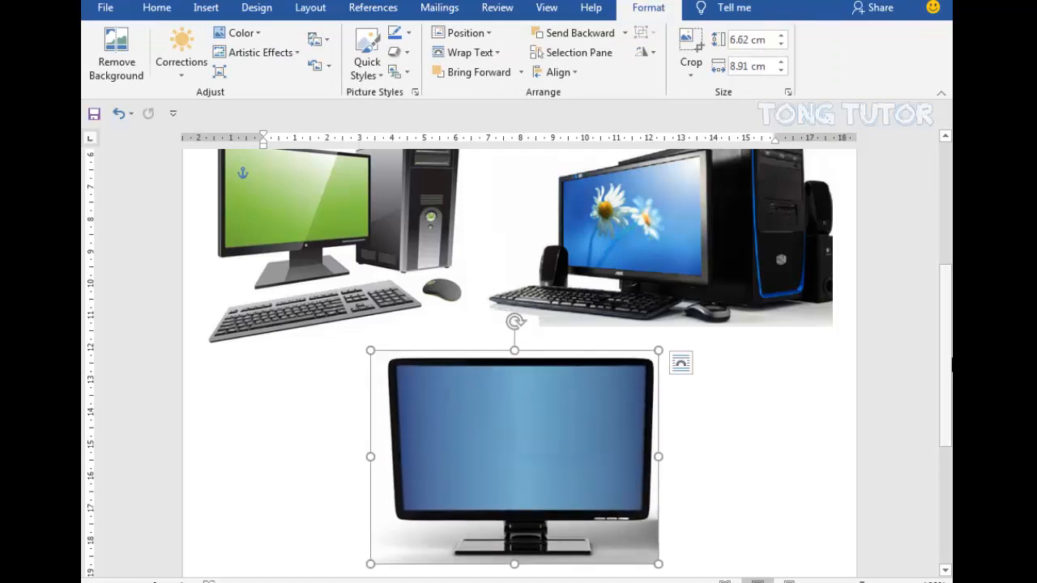
scroll(518, 364, down, 3)
scroll(518, 365, up, 4)
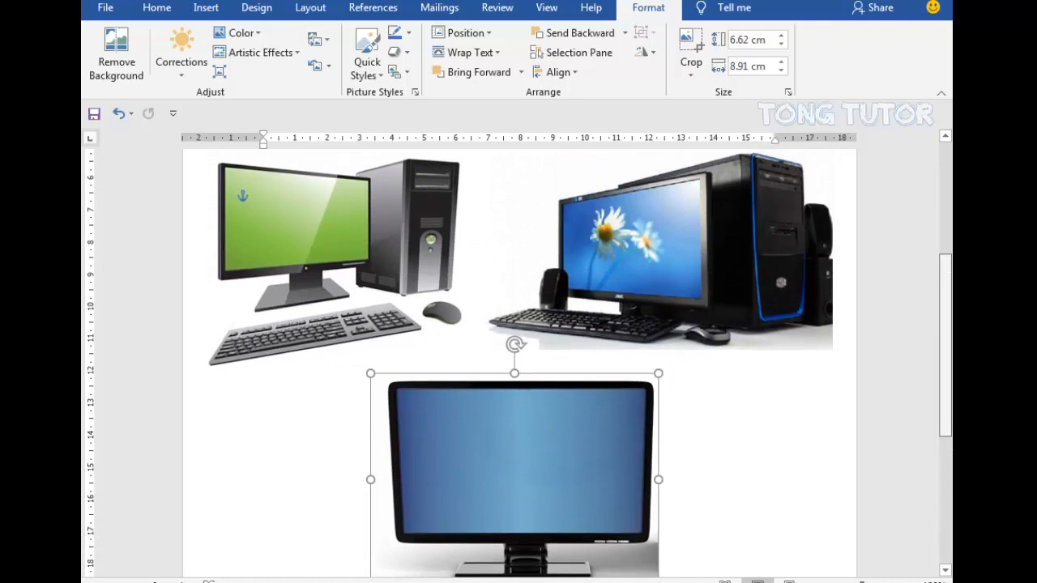
scroll(519, 364, up, 1)
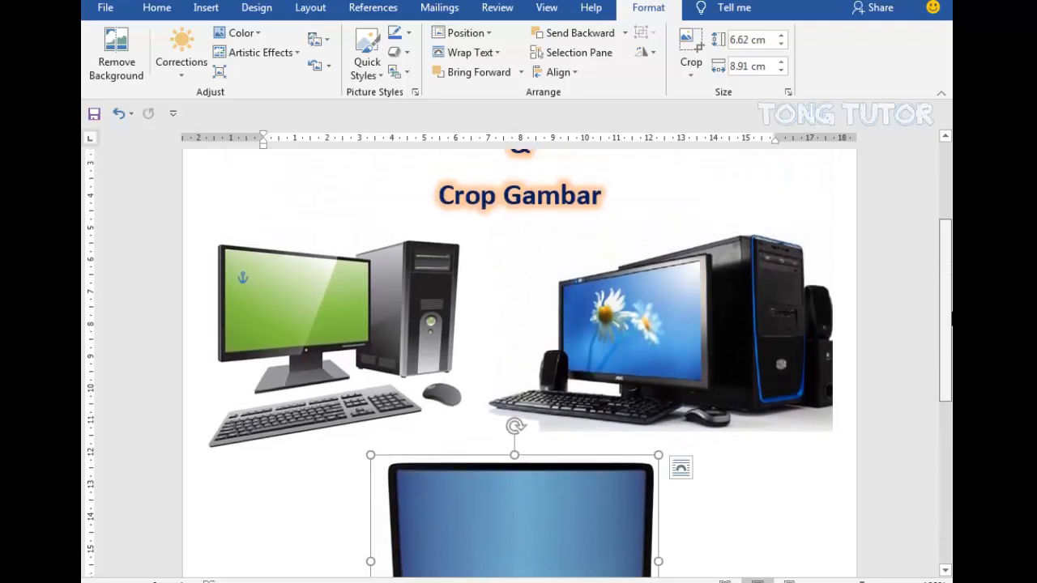
scroll(783, 388, down, 3)
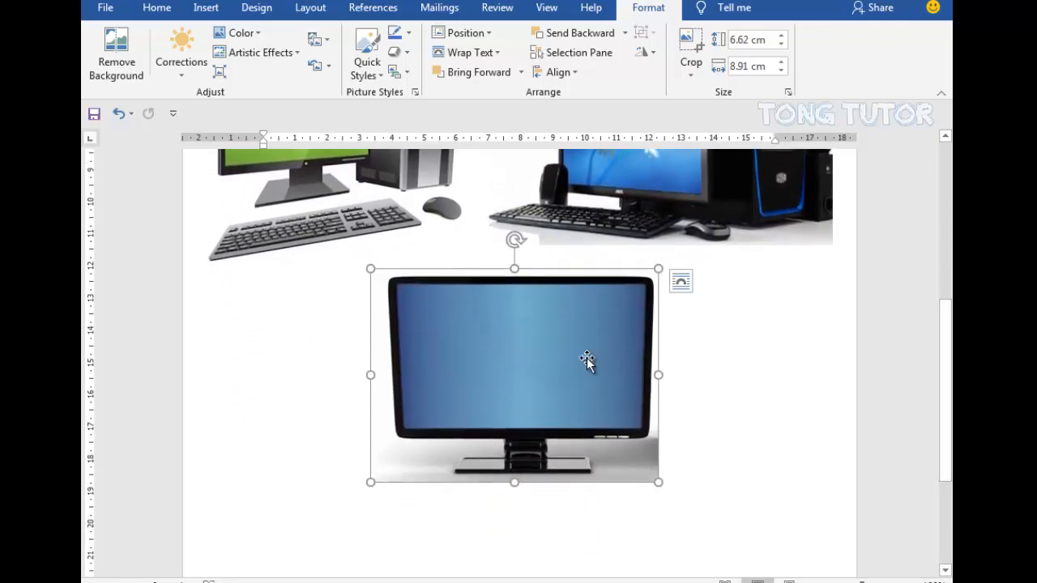
drag(587, 360, 578, 373)
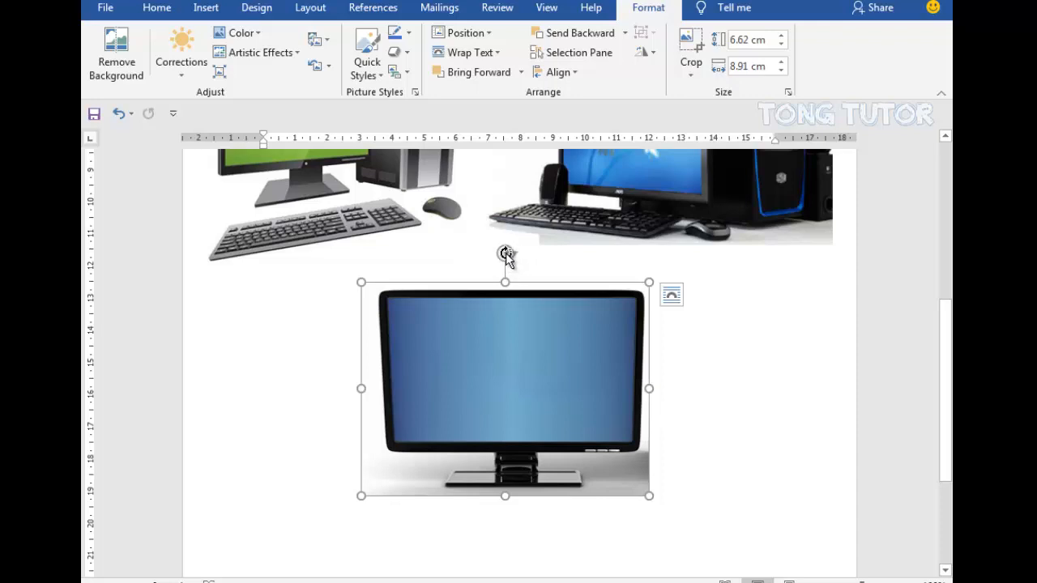
Rotate the monitor picture slightly clockwise and shift it a little up and to the right.
drag(506, 255, 531, 285)
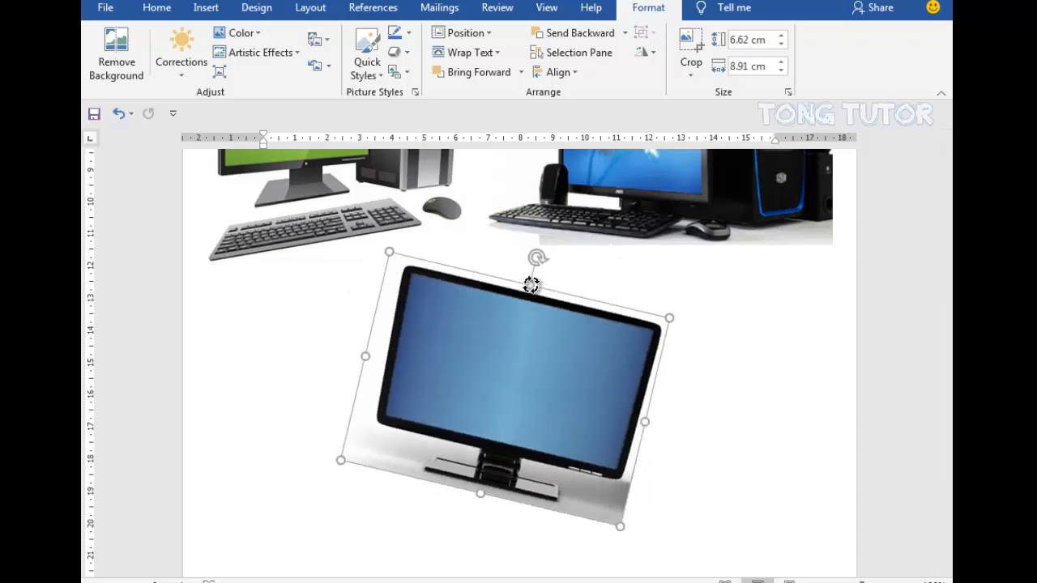
drag(530, 285, 530, 283)
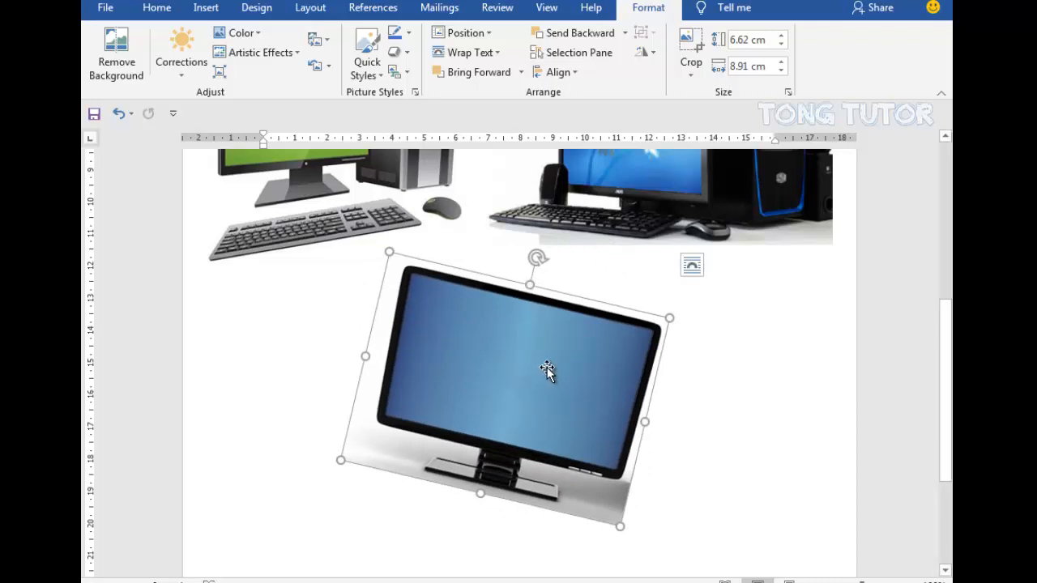
drag(547, 369, 556, 361)
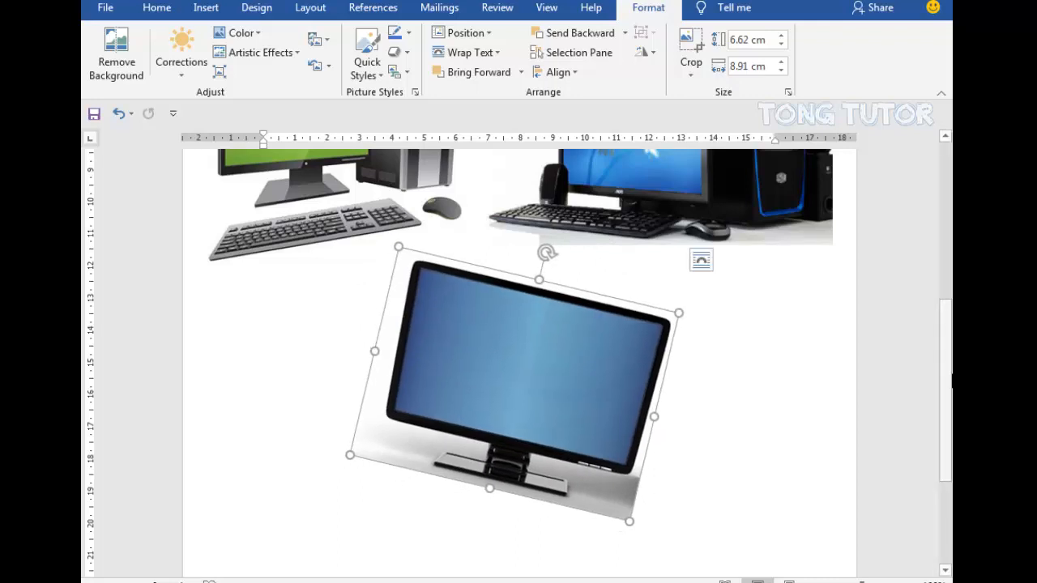
scroll(519, 357, up, 7)
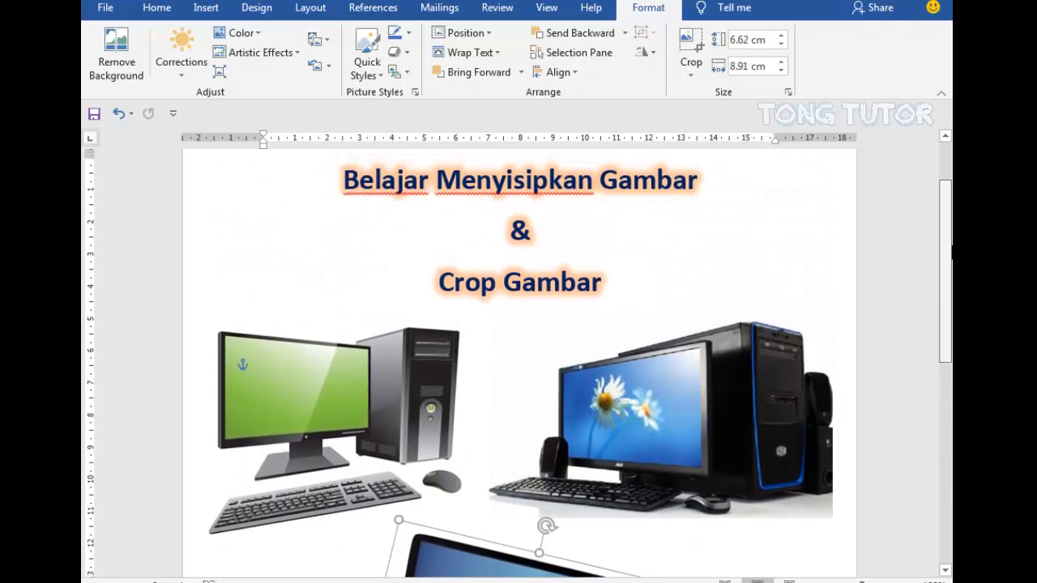
scroll(518, 365, down, 5)
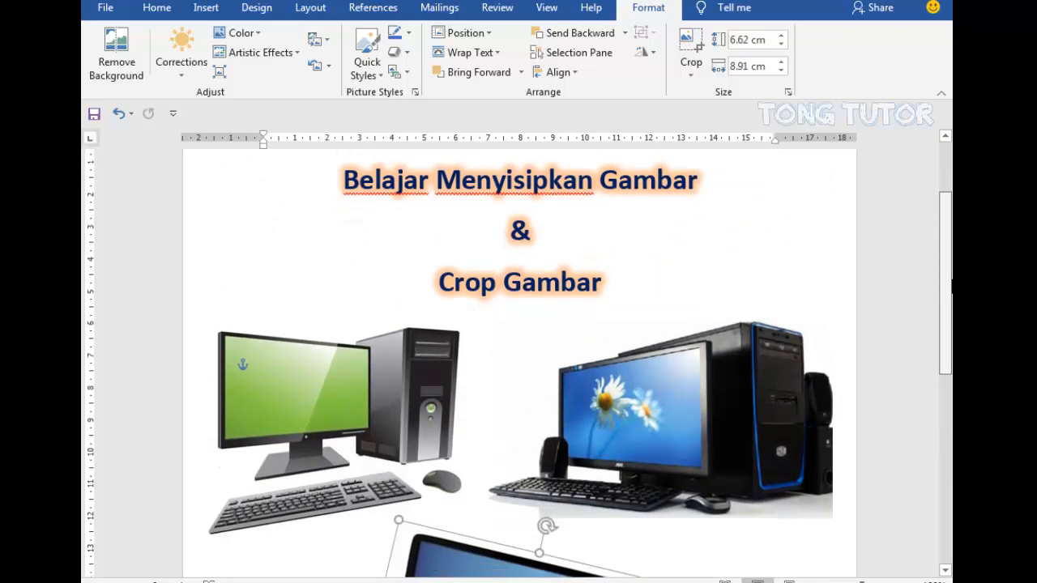
scroll(778, 394, down, 1)
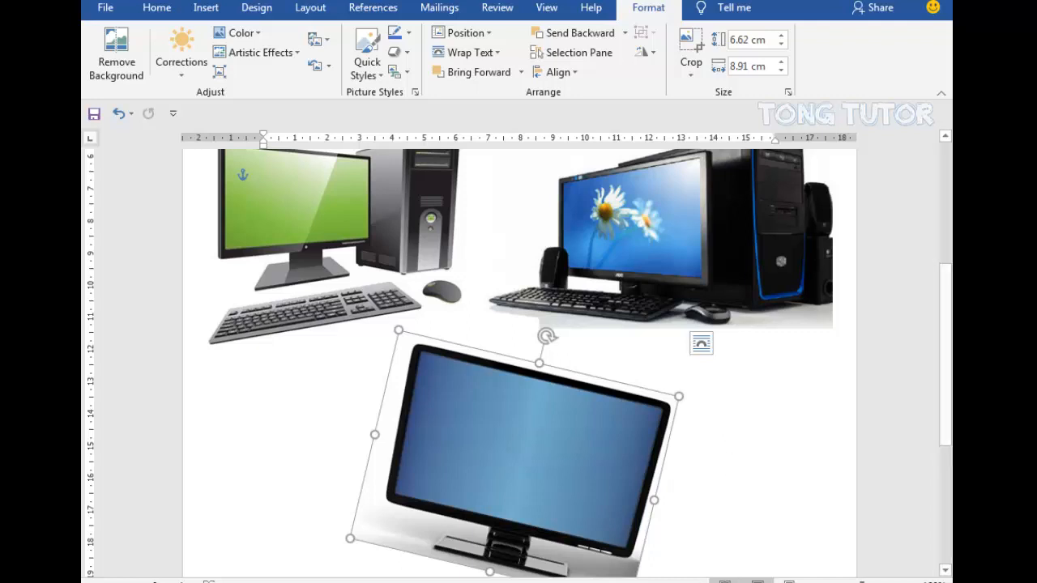
click(714, 582)
click(377, 393)
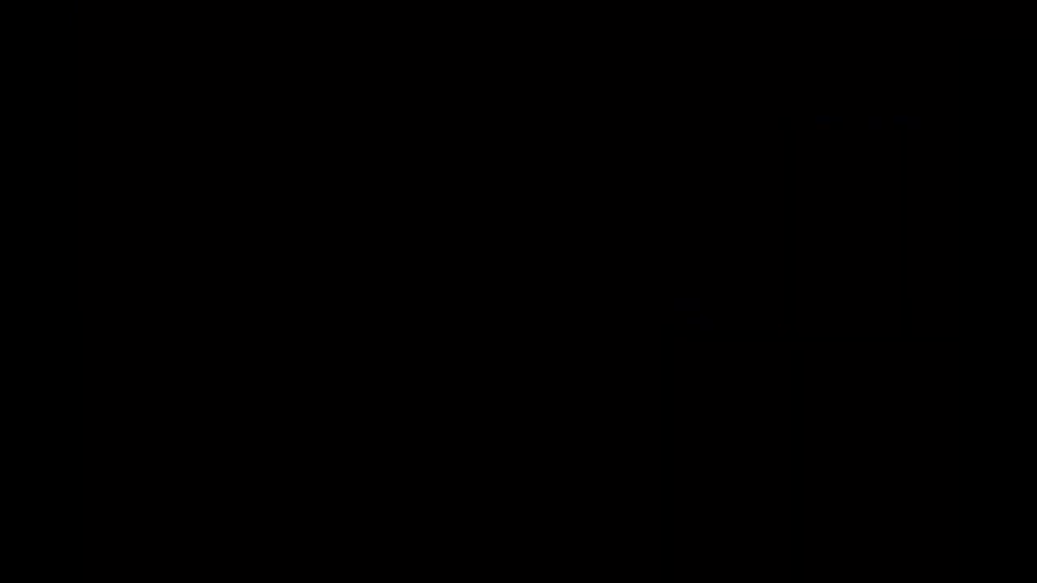